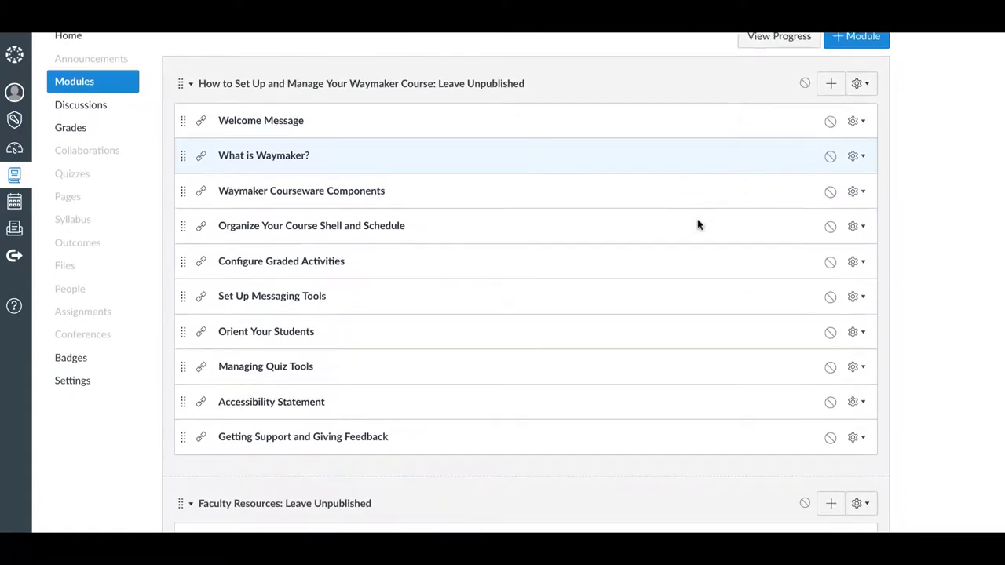
- Scroll the Modules page down to the Psychological Foundations and Psychological Research modules
scroll(697, 224, down, 1)
scroll(698, 225, down, 1)
scroll(697, 225, down, 1)
scroll(698, 225, down, 1)
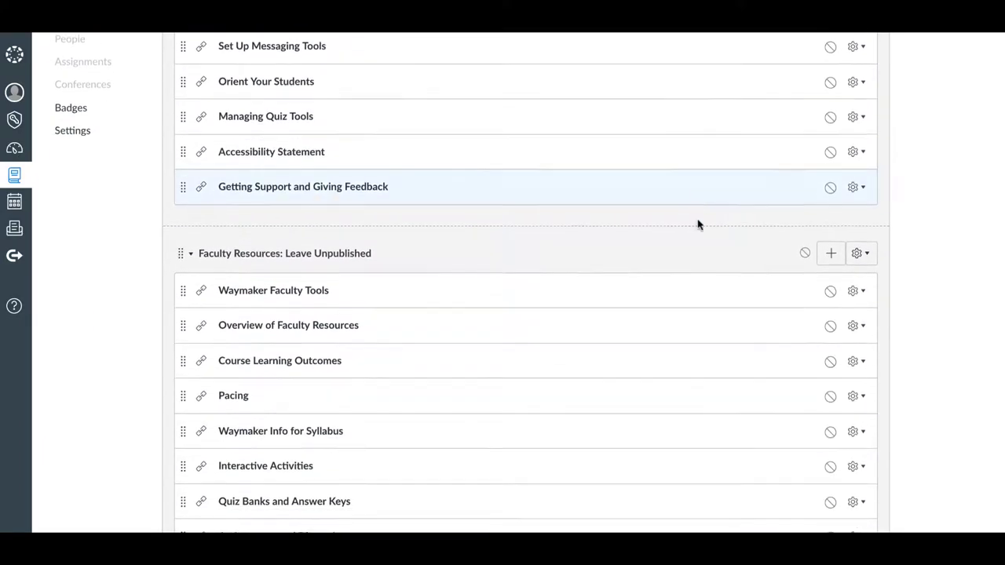
scroll(697, 225, down, 1)
scroll(698, 224, down, 2)
scroll(697, 224, down, 1)
scroll(697, 225, down, 1)
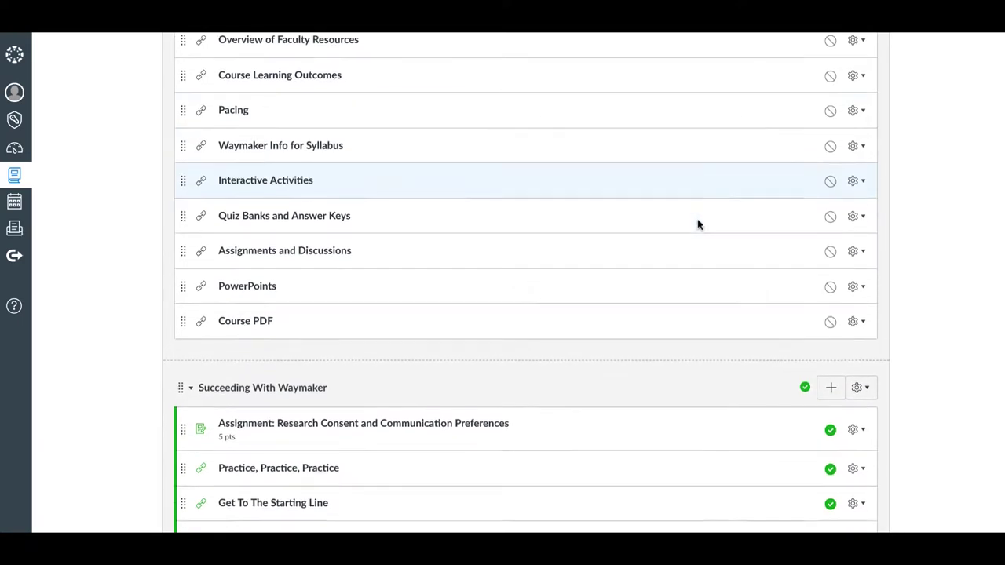
scroll(697, 224, down, 2)
scroll(697, 225, down, 2)
scroll(697, 224, down, 2)
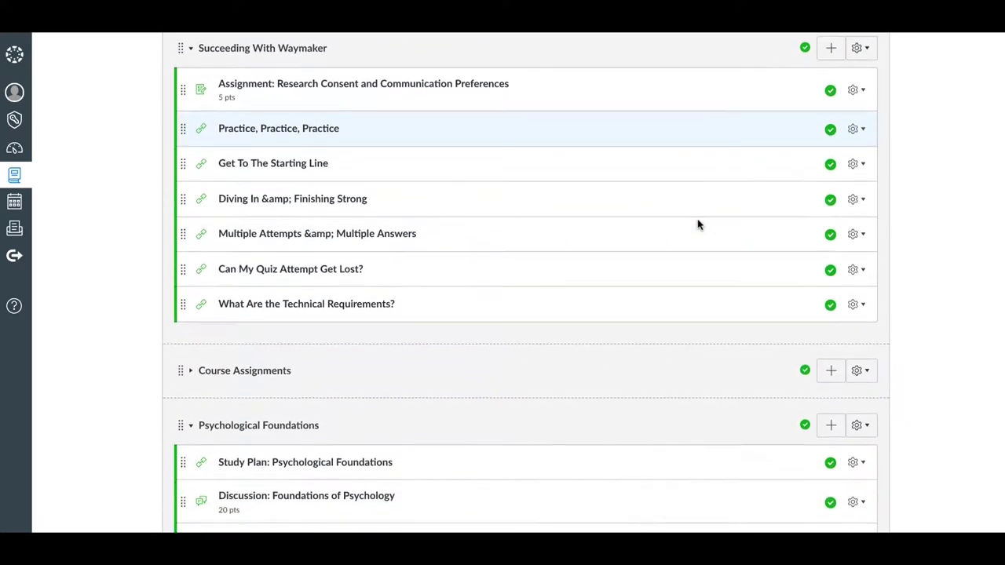
scroll(698, 224, down, 1)
scroll(698, 224, down, 1)
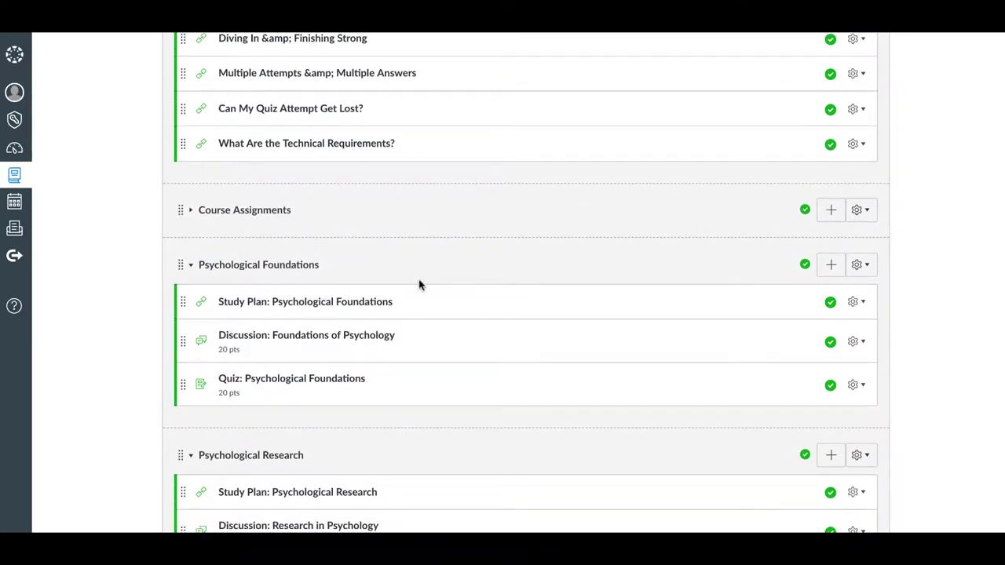
- Open the Psychological Foundations study plan, showing three Dive In lessons marked Well Done
click(351, 306)
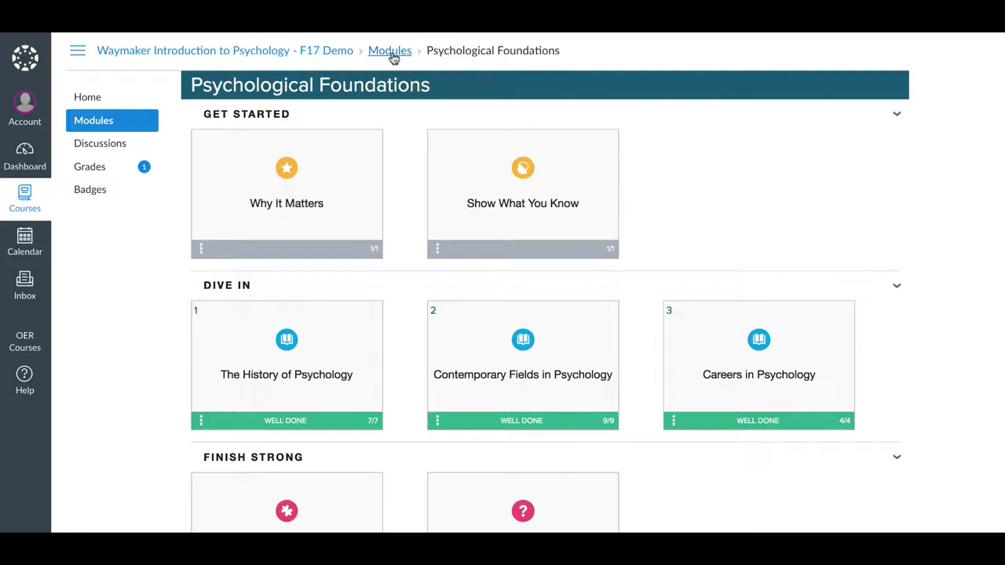
- Return to the Modules list and open Waymaker Faculty Tools under Faculty Resources
click(394, 55)
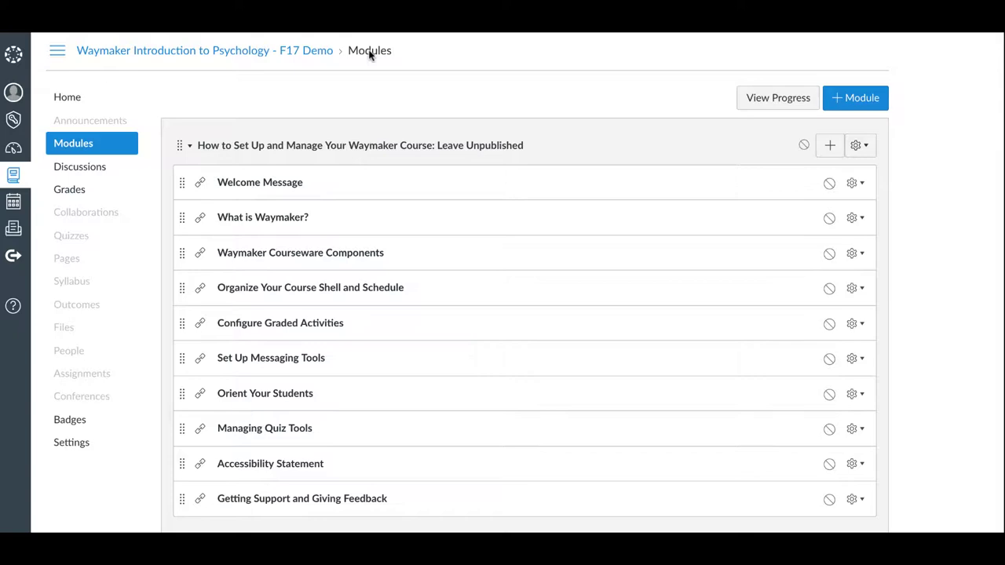
scroll(385, 159, down, 1)
scroll(385, 158, down, 2)
scroll(385, 159, down, 2)
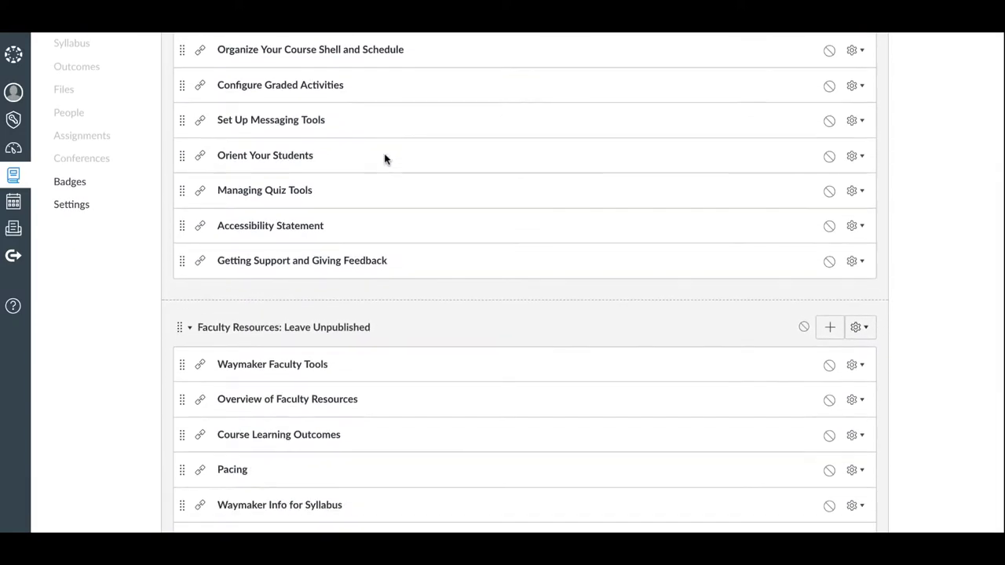
scroll(385, 159, down, 1)
scroll(384, 159, down, 1)
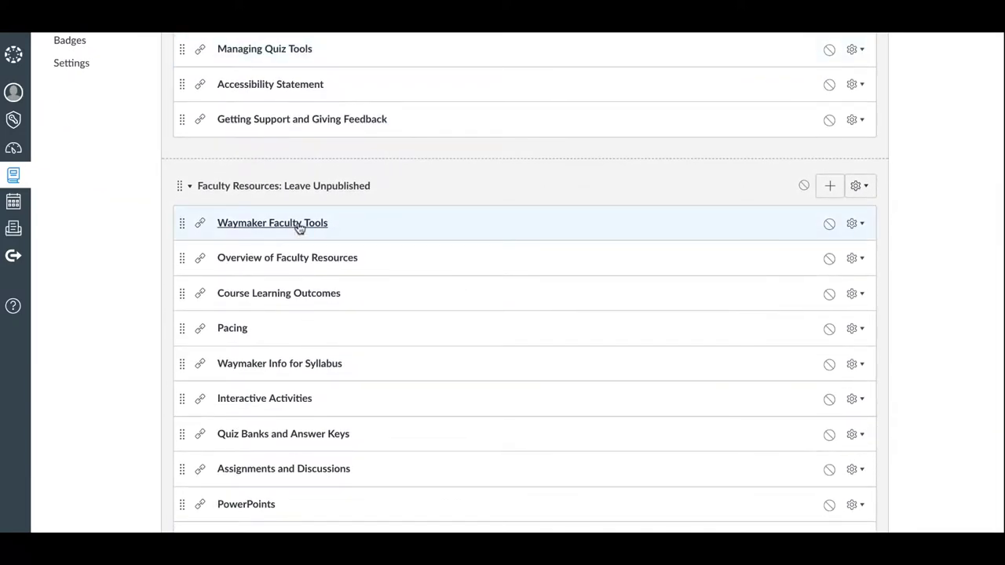
click(299, 227)
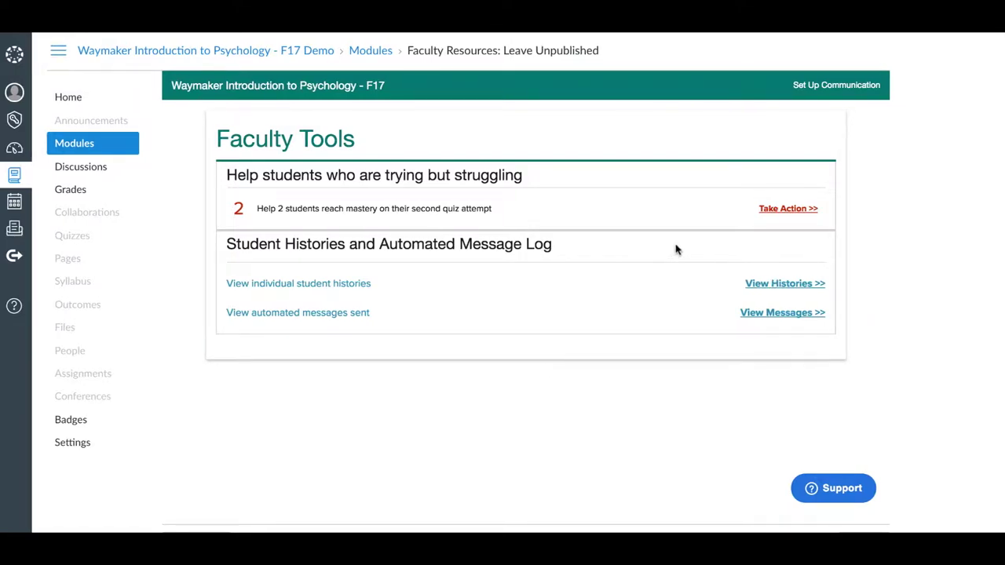
- Start the Waymaker communication setup and continue to the course settings step
click(824, 86)
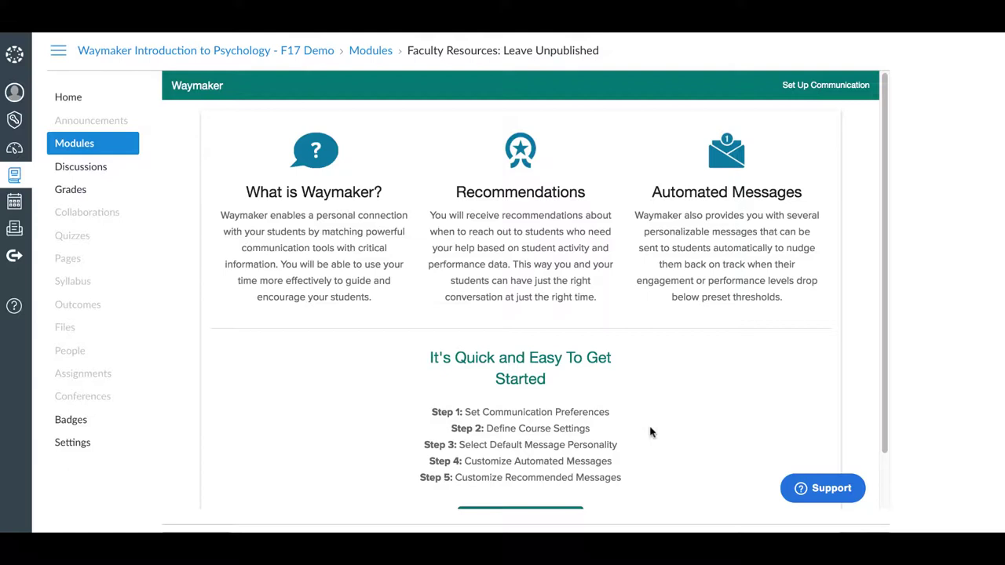
scroll(644, 436, down, 2)
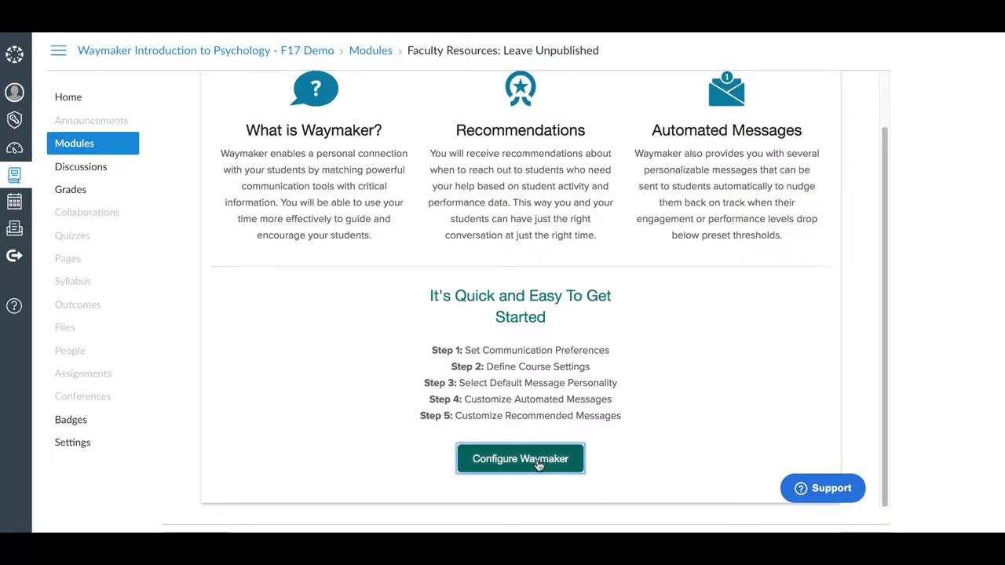
click(539, 465)
scroll(530, 465, down, 1)
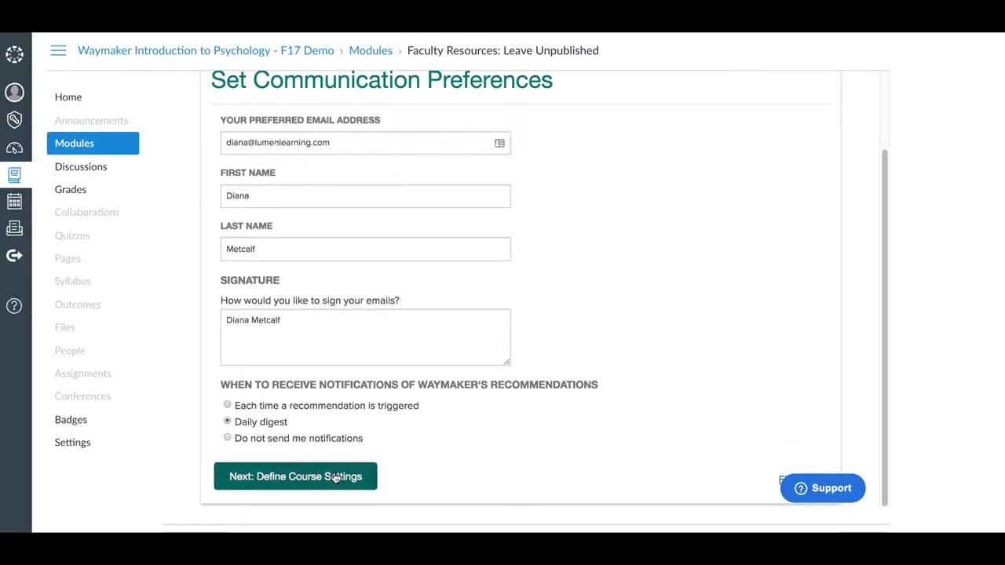
click(332, 477)
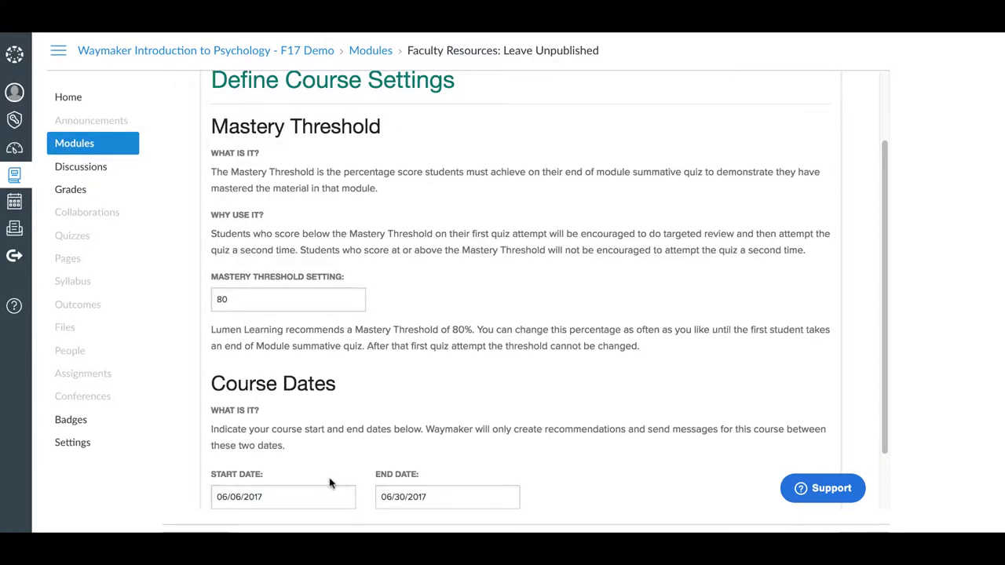
- Continue to message personality, then preview and close the Advisor sample messages
scroll(330, 483, down, 2)
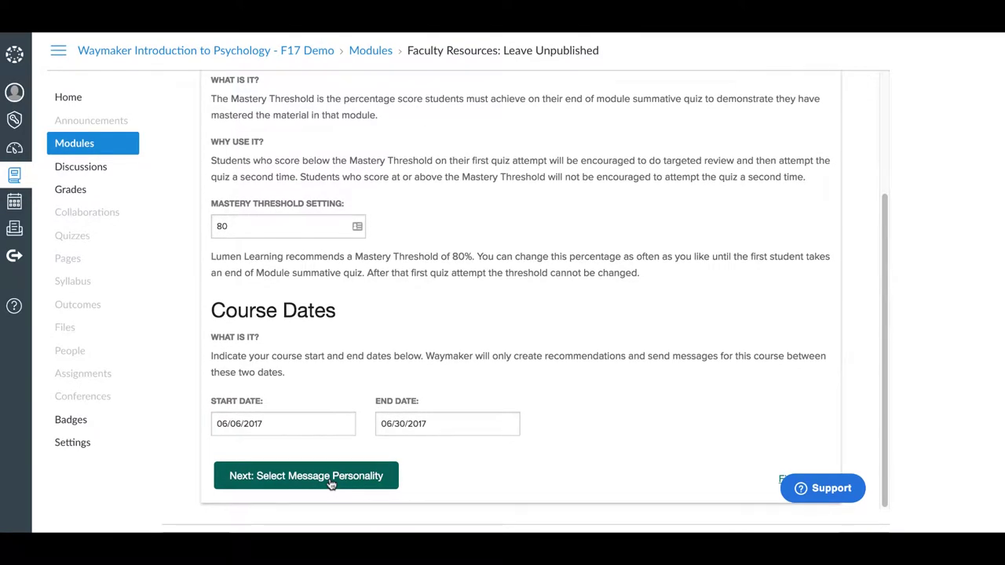
click(330, 477)
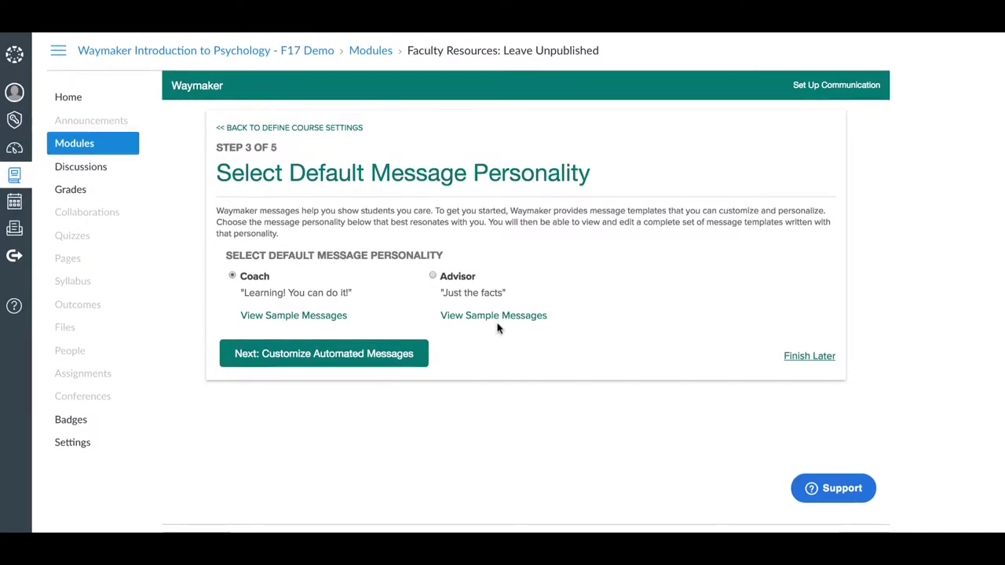
click(477, 315)
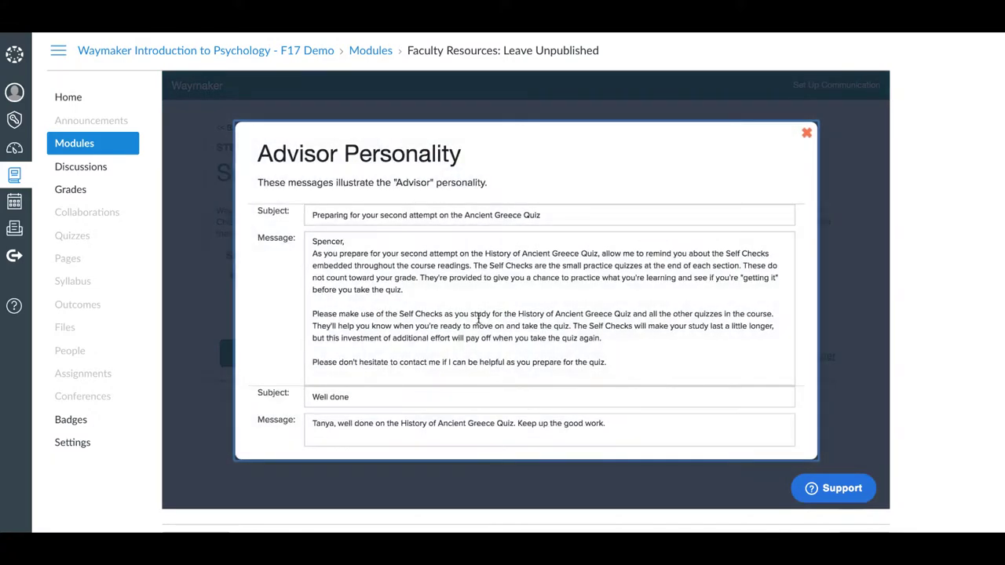
click(808, 136)
- Preview the Nice work! and Study tips message templates, then advance to recommended messages
click(370, 360)
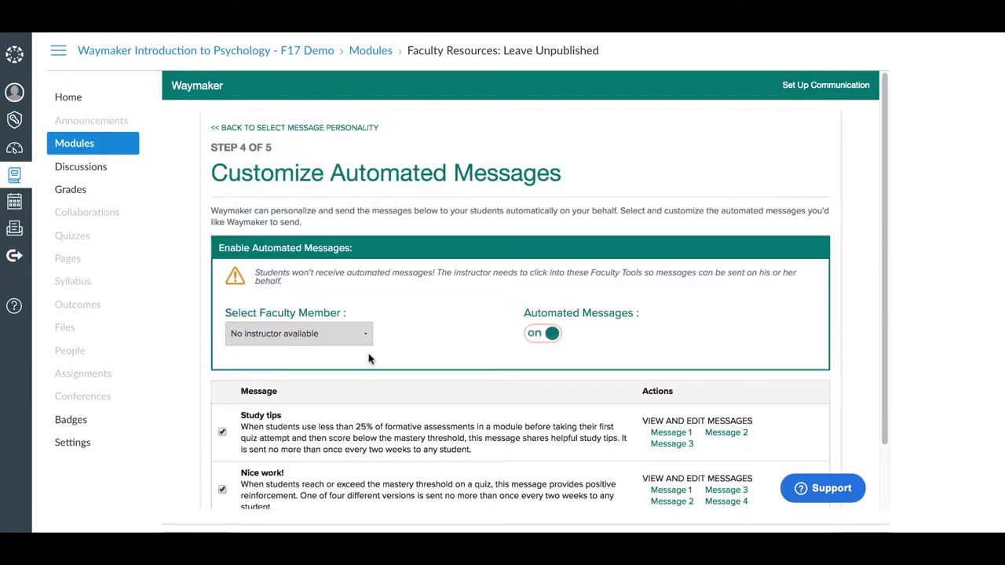
scroll(451, 425, down, 2)
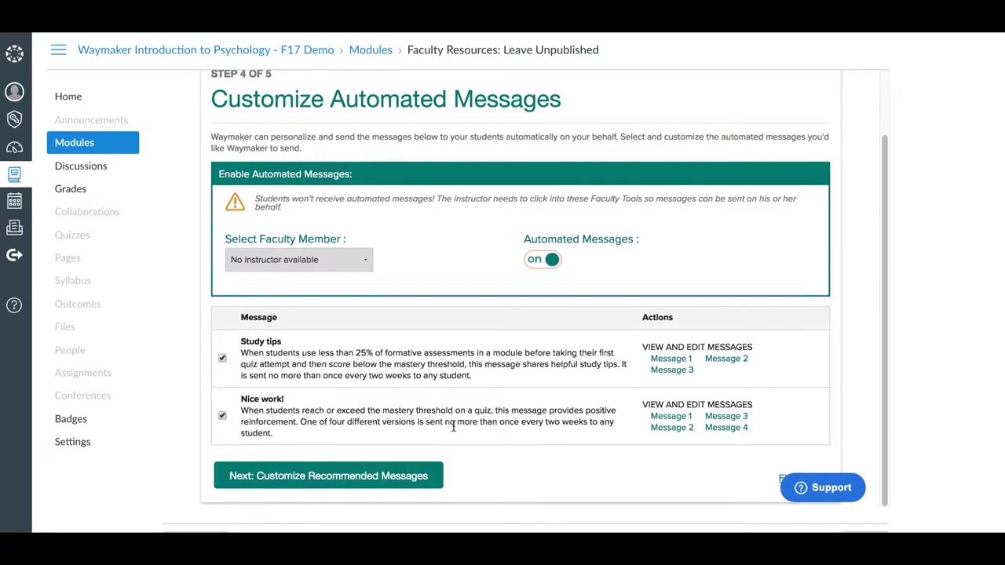
click(660, 420)
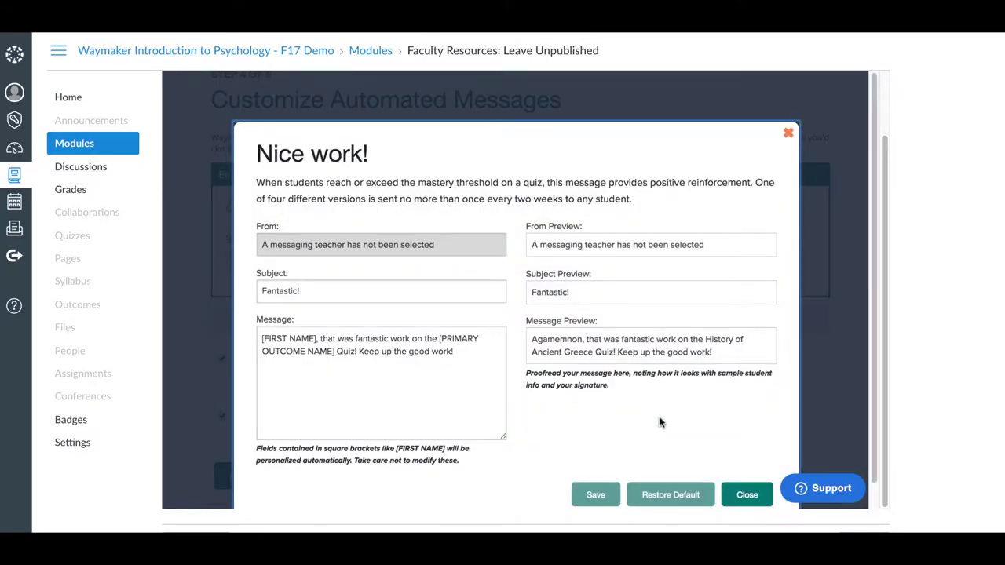
click(788, 112)
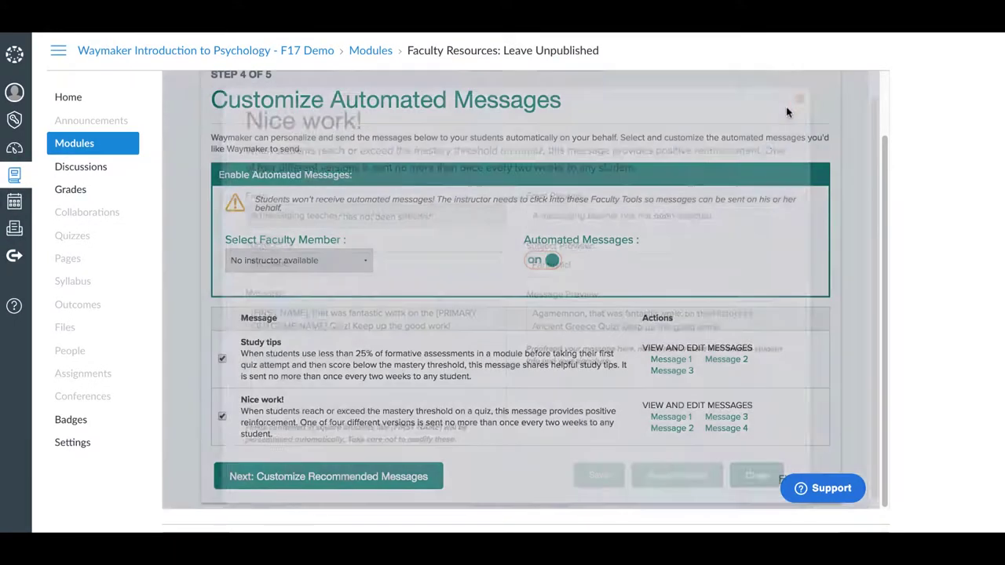
click(682, 361)
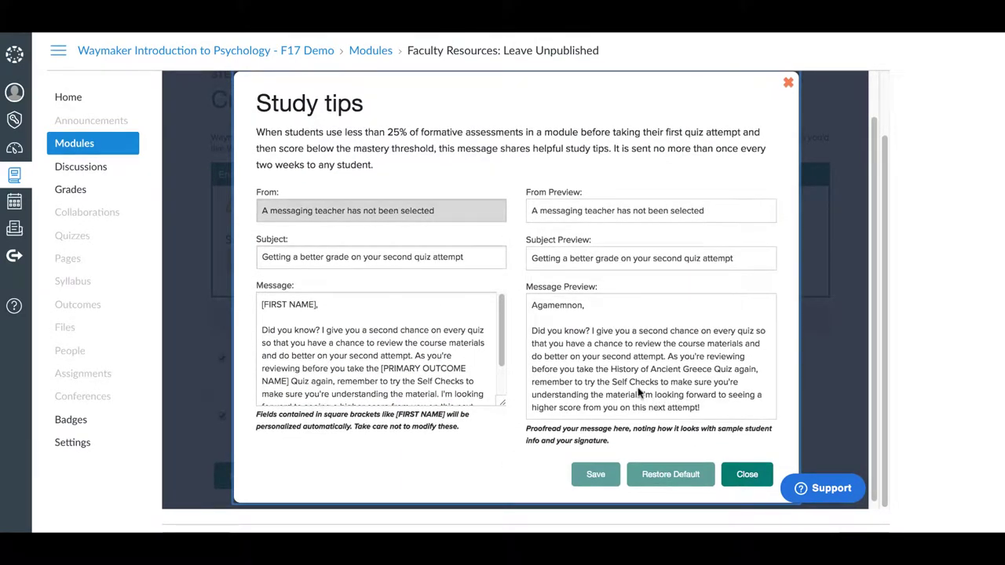
click(750, 475)
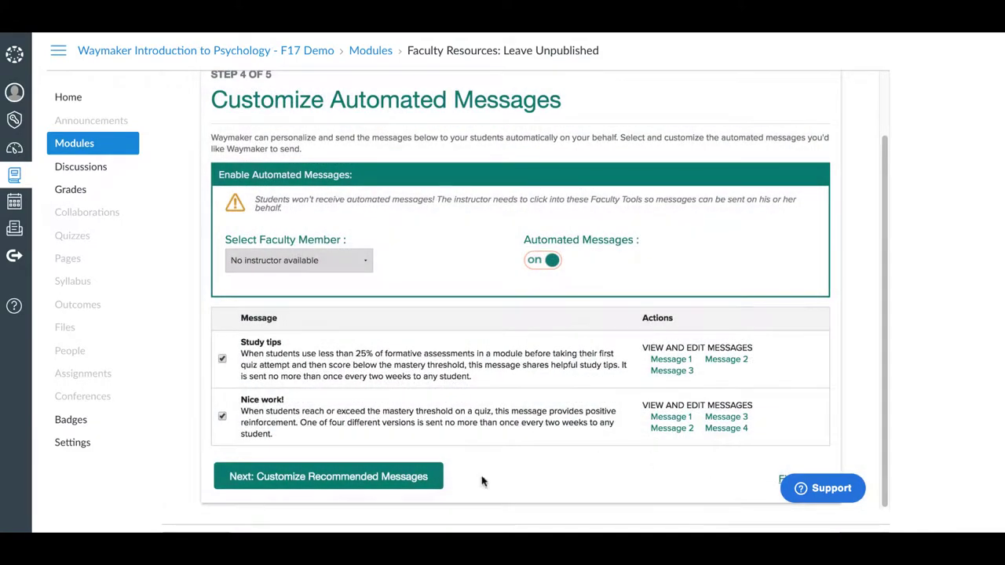
click(395, 477)
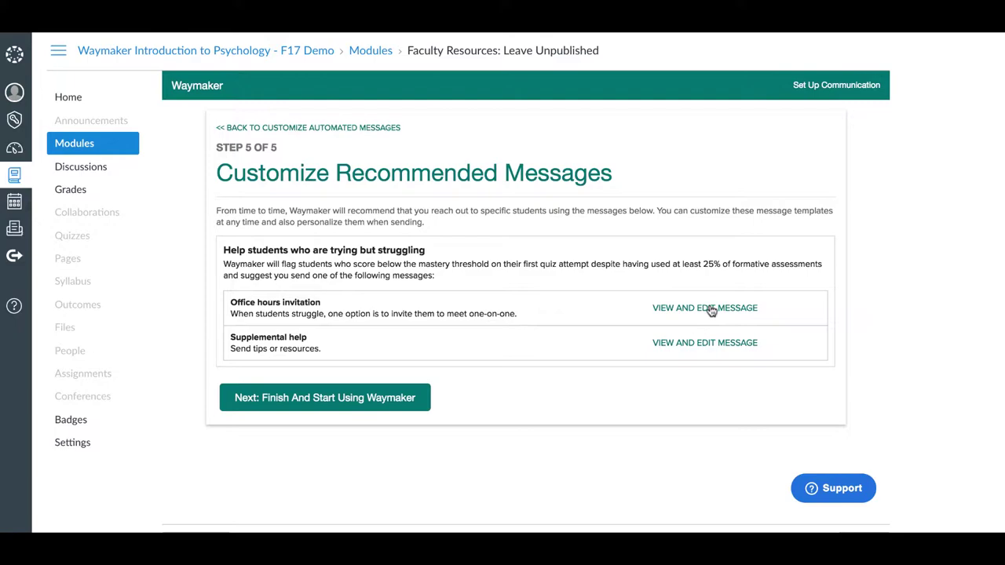
- Preview and close the Supplemental help template, then finish Waymaker setup
click(696, 343)
scroll(690, 348, down, 3)
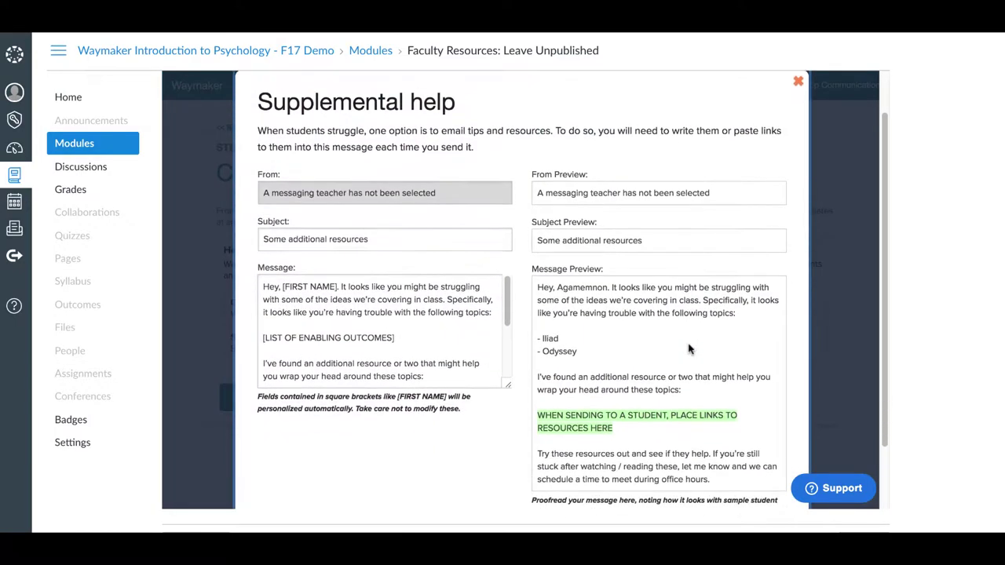
scroll(689, 348, up, 1)
scroll(720, 252, up, 2)
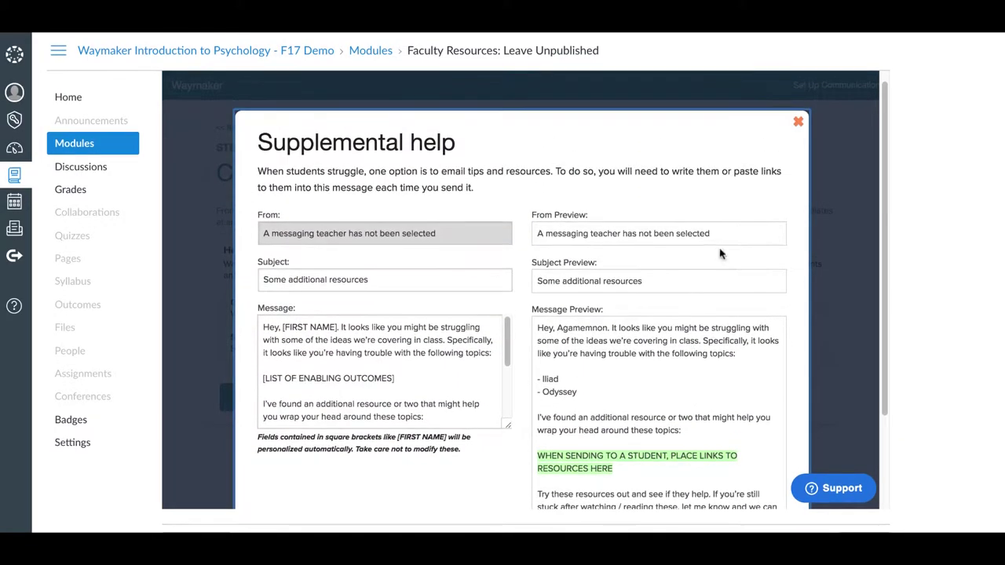
click(799, 123)
click(367, 402)
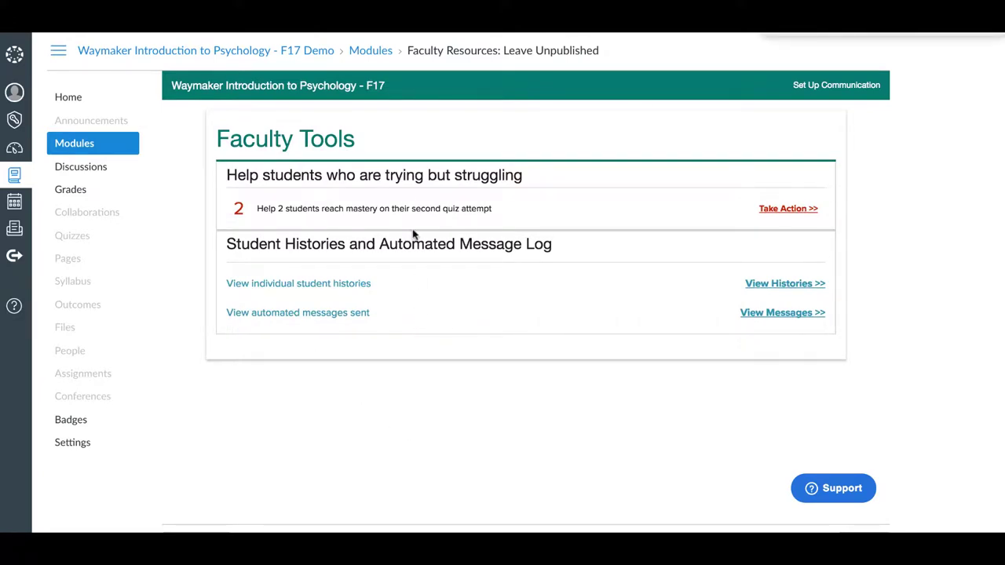
- Return to the Modules list and scroll down to the Sensation and Perception module
click(370, 53)
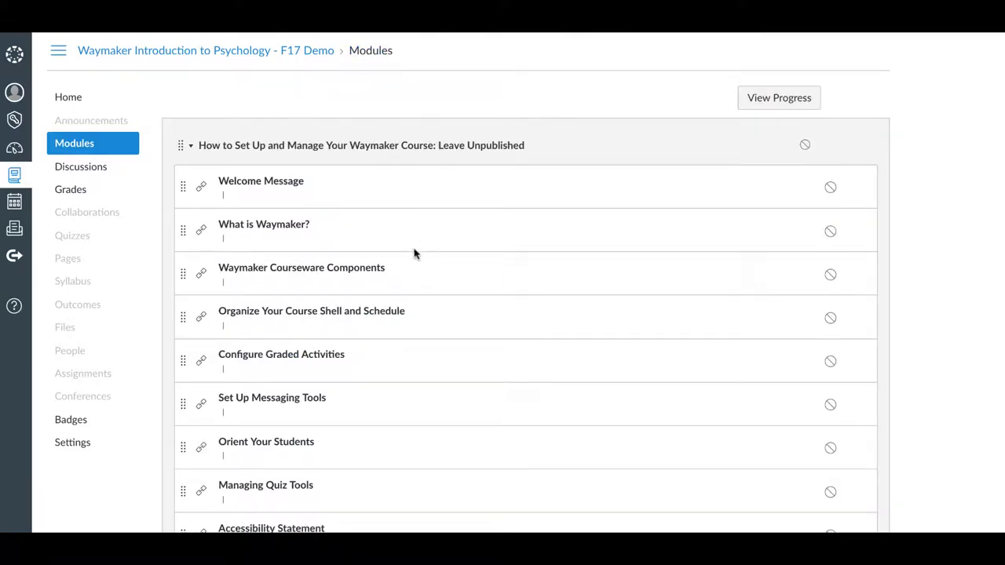
scroll(415, 254, down, 1)
scroll(414, 253, down, 4)
scroll(415, 254, down, 2)
scroll(415, 253, down, 2)
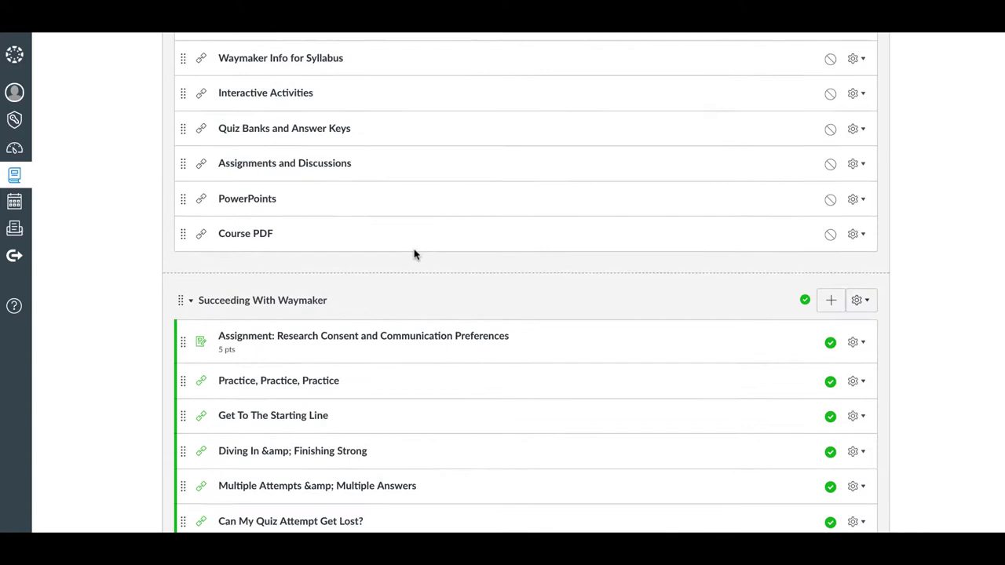
scroll(415, 254, down, 3)
scroll(415, 253, down, 3)
scroll(414, 253, down, 2)
scroll(414, 254, down, 3)
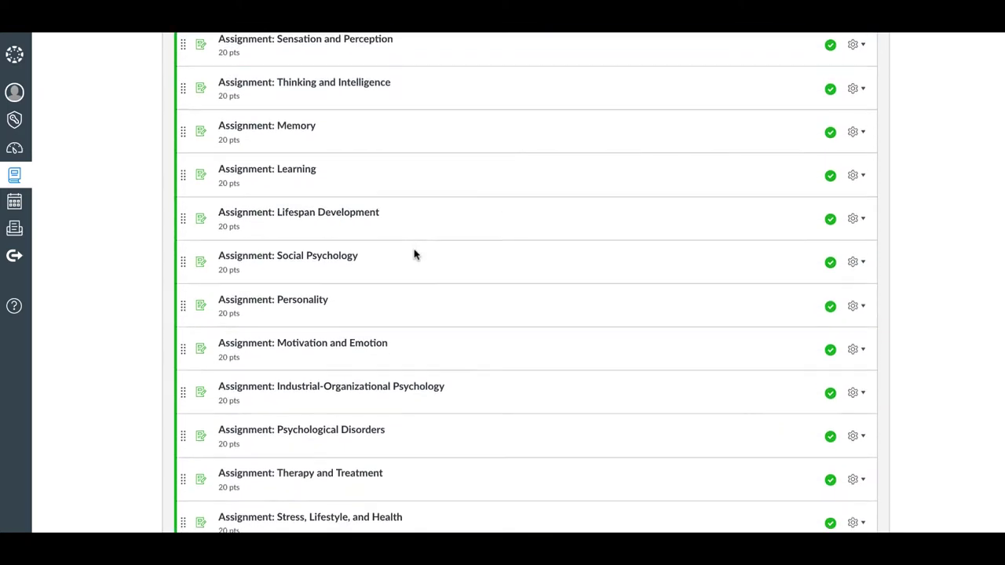
scroll(414, 254, down, 3)
scroll(415, 254, down, 3)
scroll(414, 254, down, 1)
scroll(415, 254, down, 1)
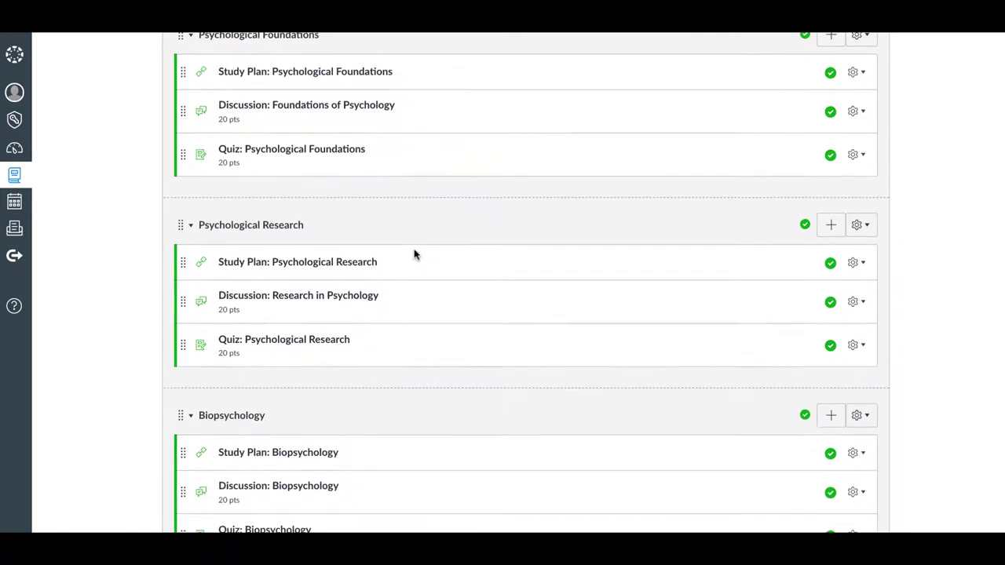
scroll(414, 254, down, 3)
scroll(415, 253, down, 3)
scroll(415, 254, down, 2)
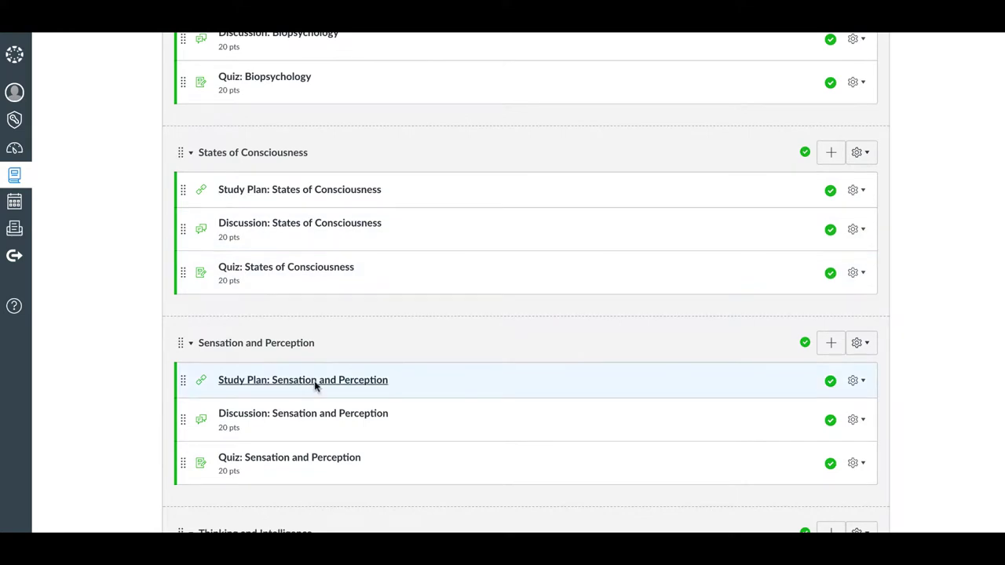
- Open the Sensation and Perception study plan and preview its unit, Vision and Hearing lessons
click(316, 382)
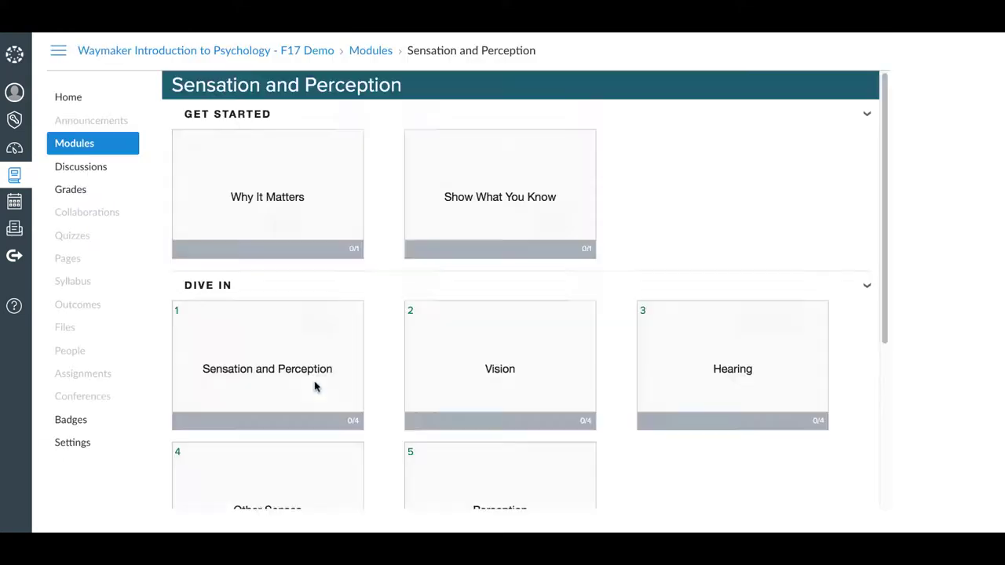
mouse_move(267, 365)
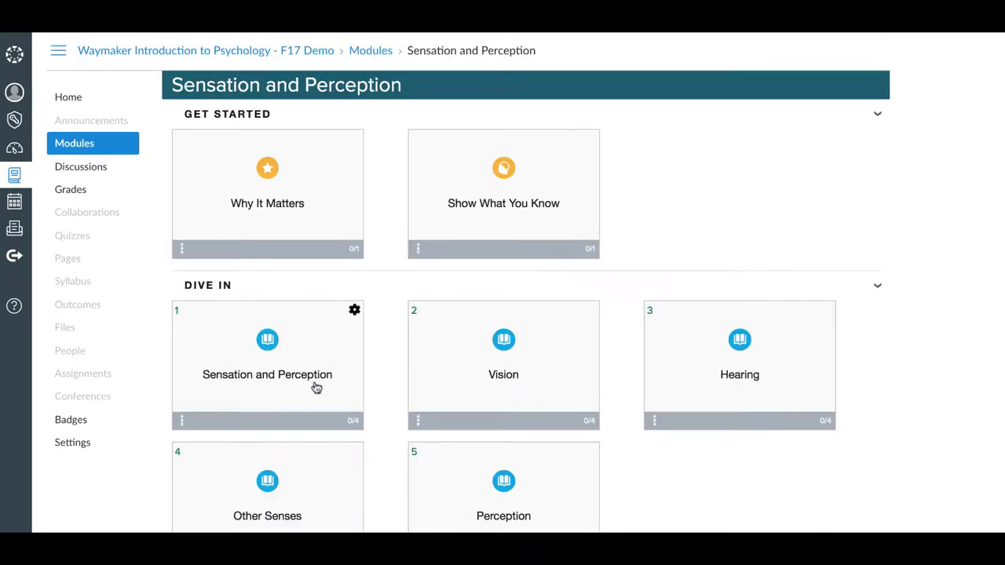
click(309, 398)
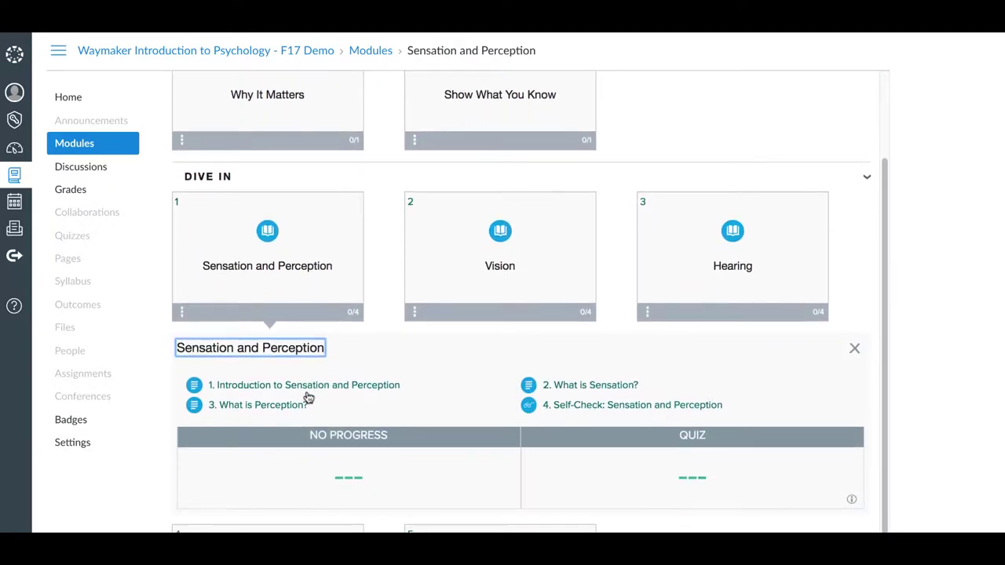
click(487, 280)
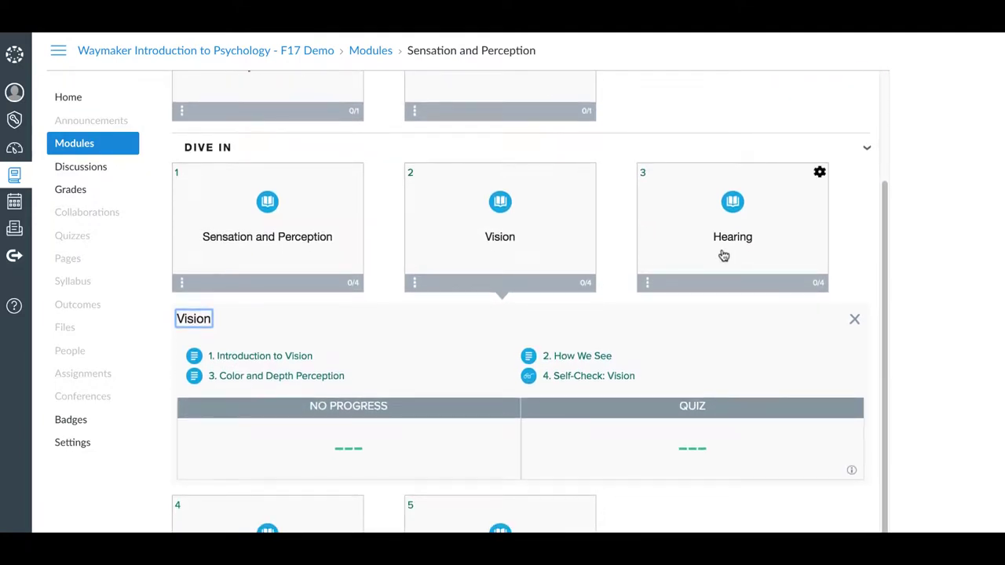
click(722, 255)
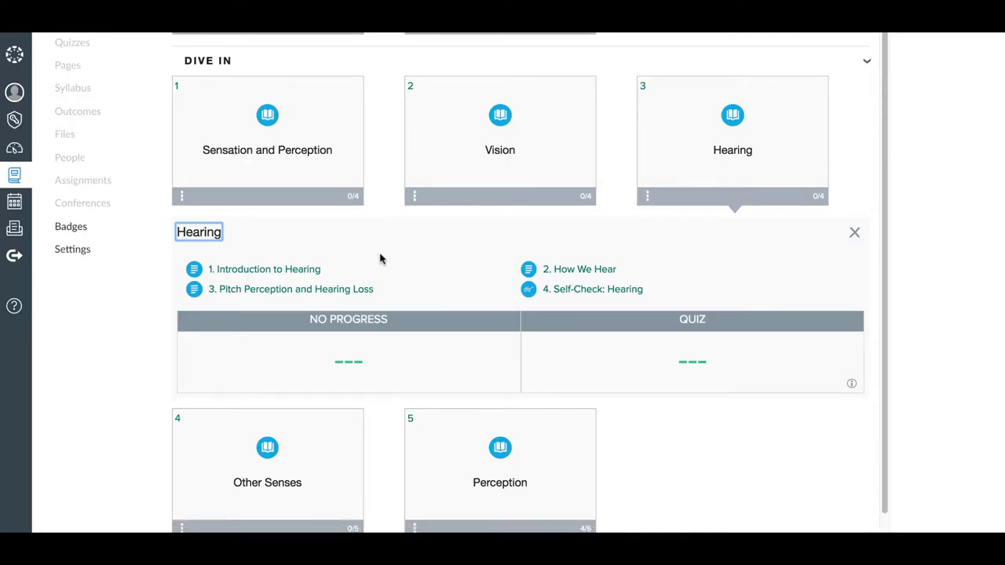
- Read the Why It Matters page, then move on to the Show What You Know pre-test
scroll(380, 259, up, 5)
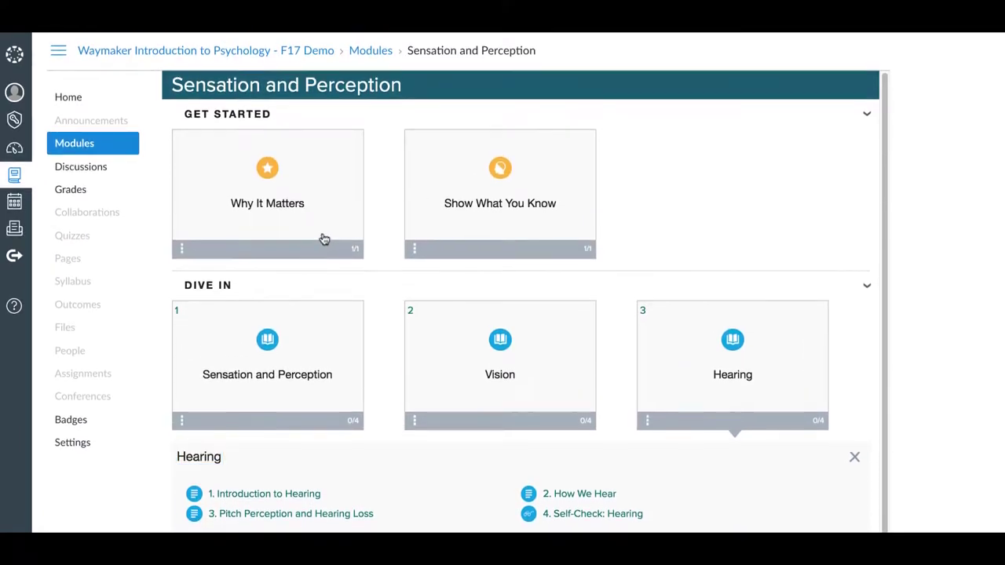
click(323, 239)
click(246, 325)
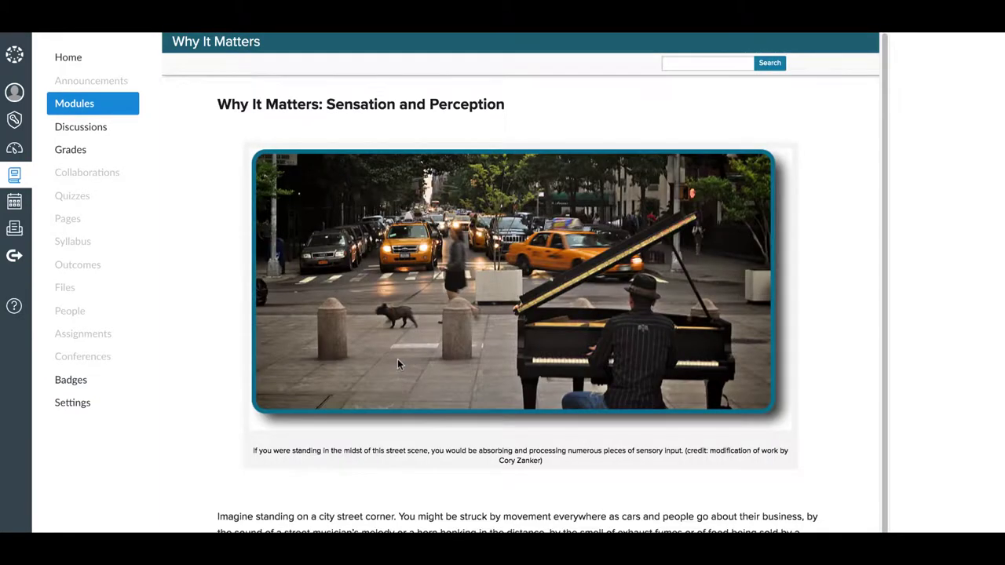
scroll(397, 363, down, 2)
scroll(397, 363, down, 3)
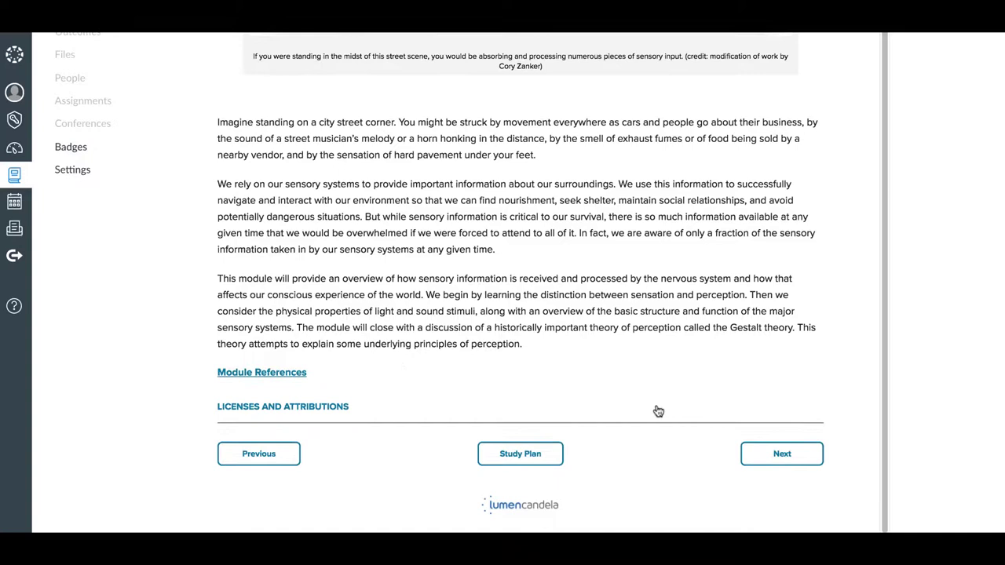
click(782, 460)
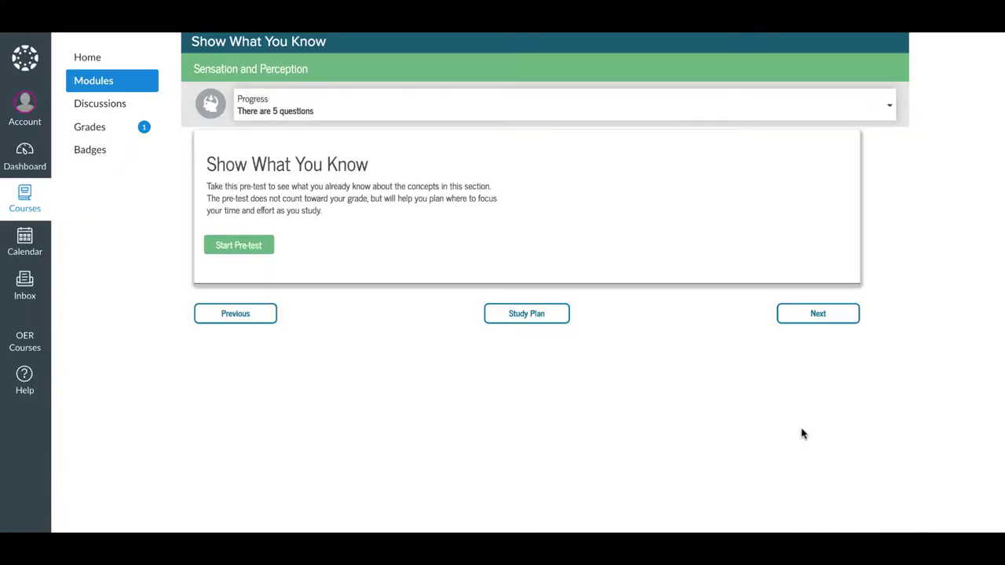
- Answer the five pre-test questions, including 'focuses light onto the retina', Nociceptors and smaller
click(253, 247)
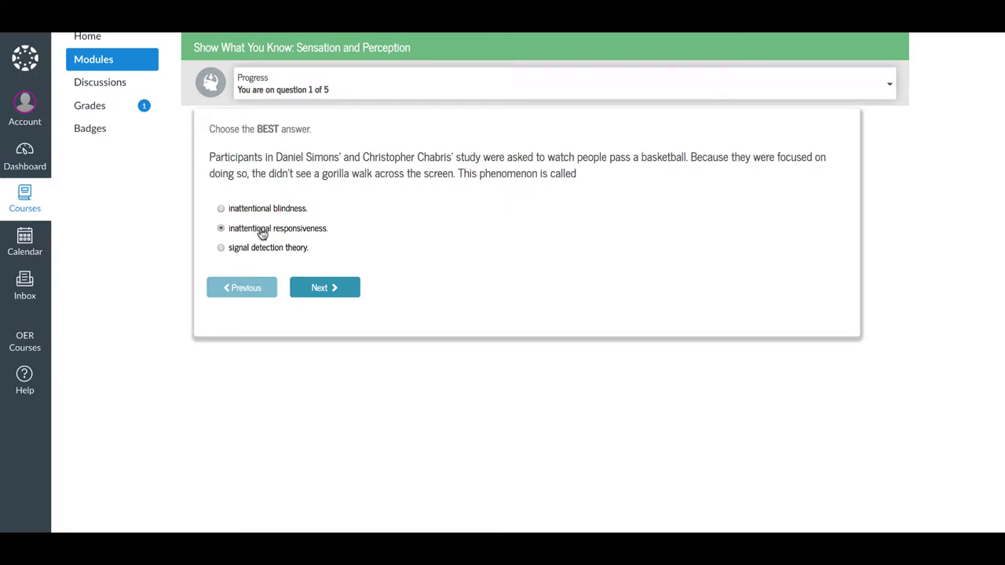
click(323, 287)
scroll(321, 289, down, 2)
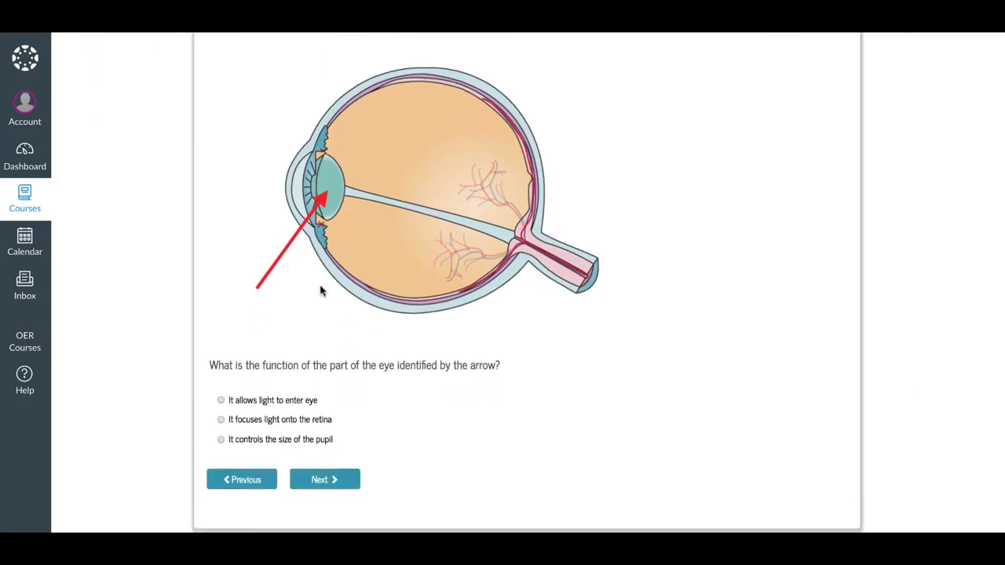
click(249, 355)
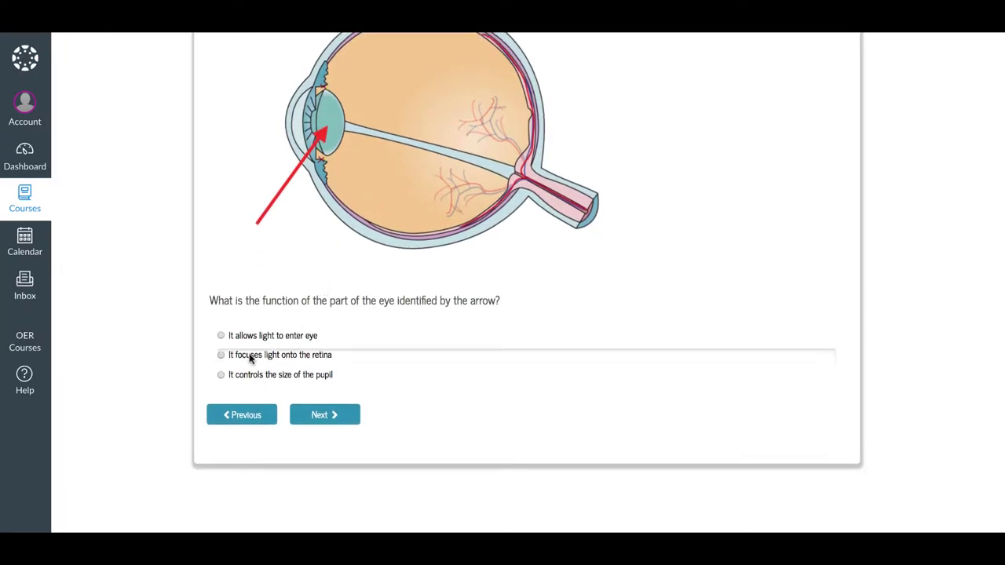
click(319, 416)
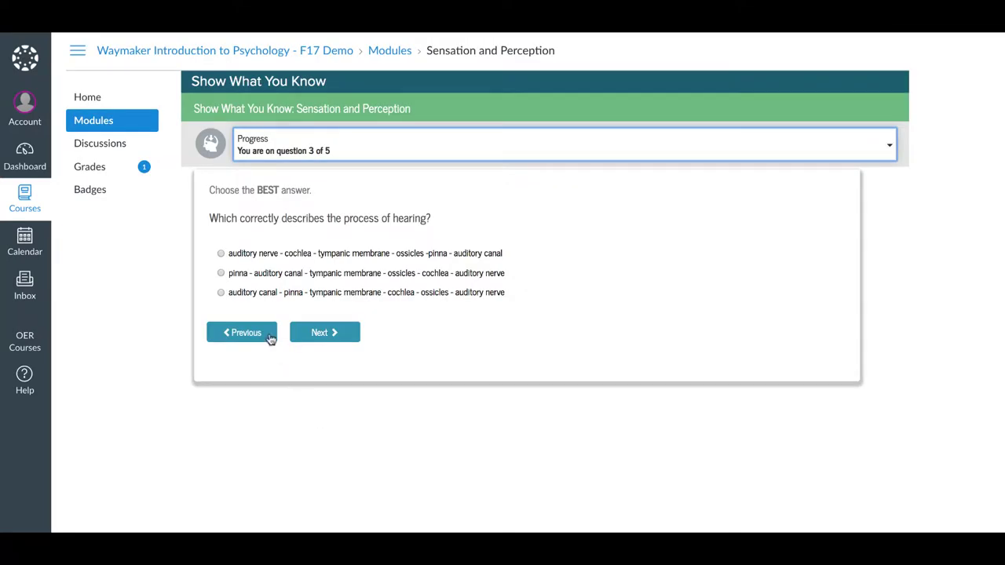
click(243, 272)
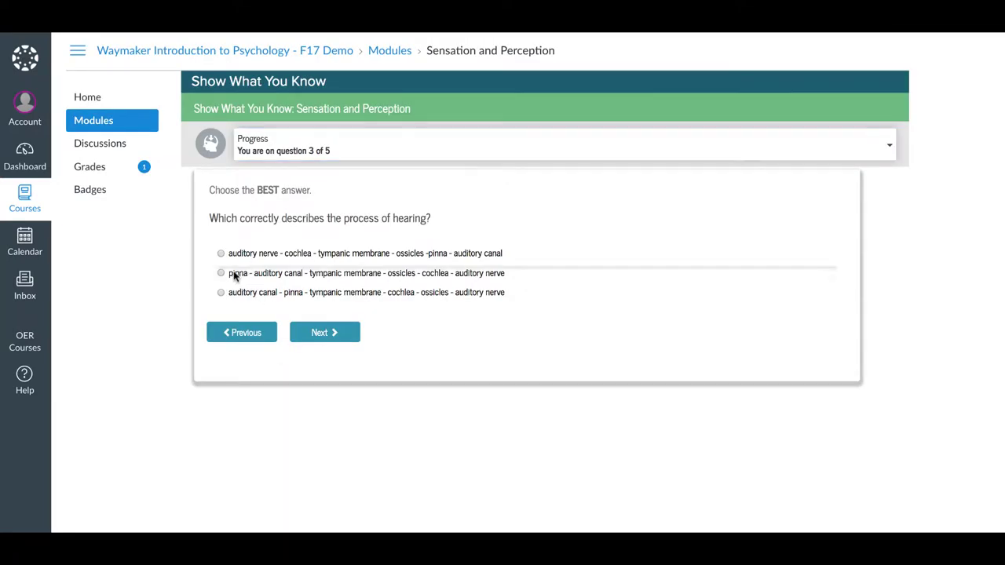
click(324, 332)
click(252, 295)
click(328, 333)
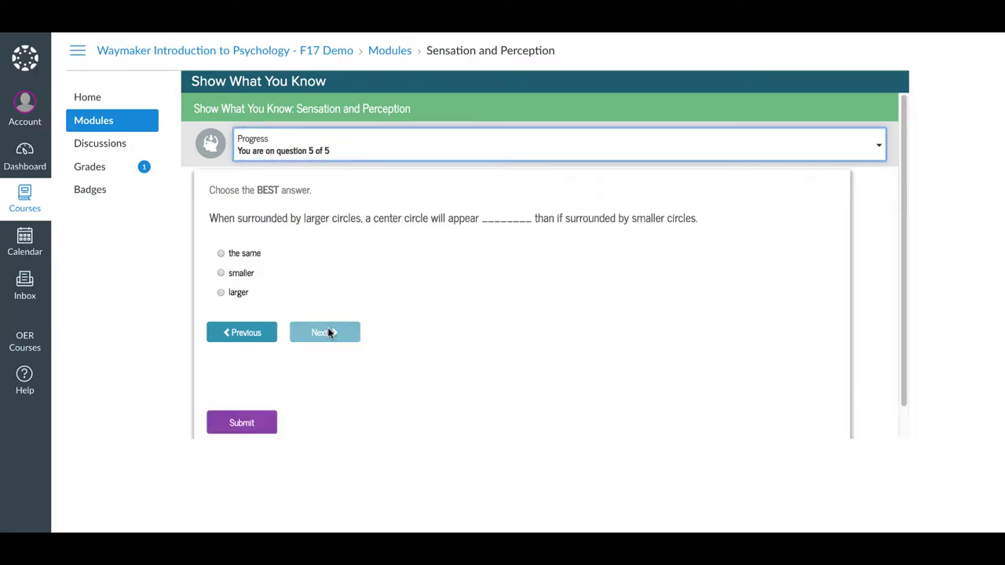
click(244, 274)
- Submit the pre-test and review the 60% score and concepts to review
click(254, 423)
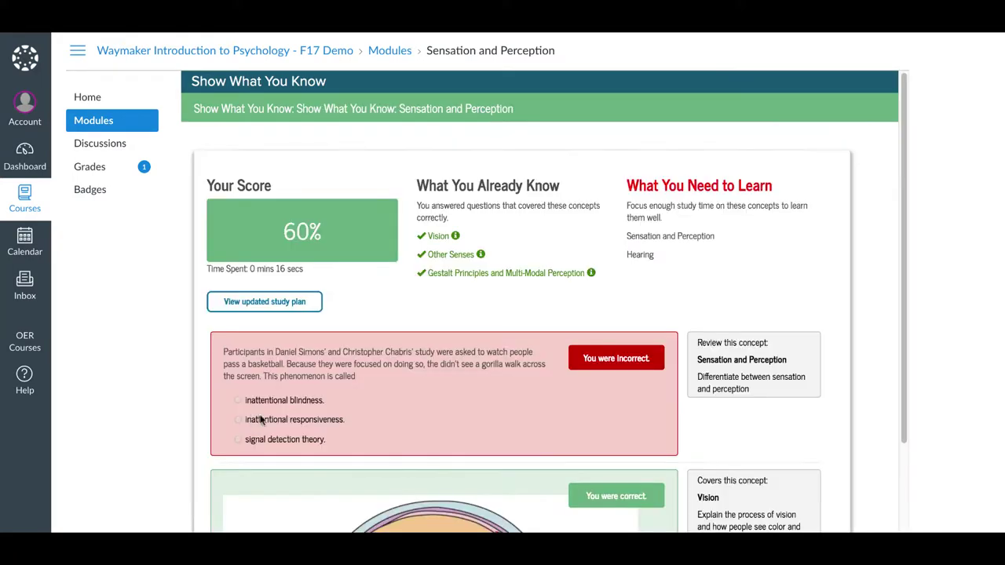
scroll(374, 438, down, 5)
scroll(374, 438, down, 5)
scroll(373, 438, down, 3)
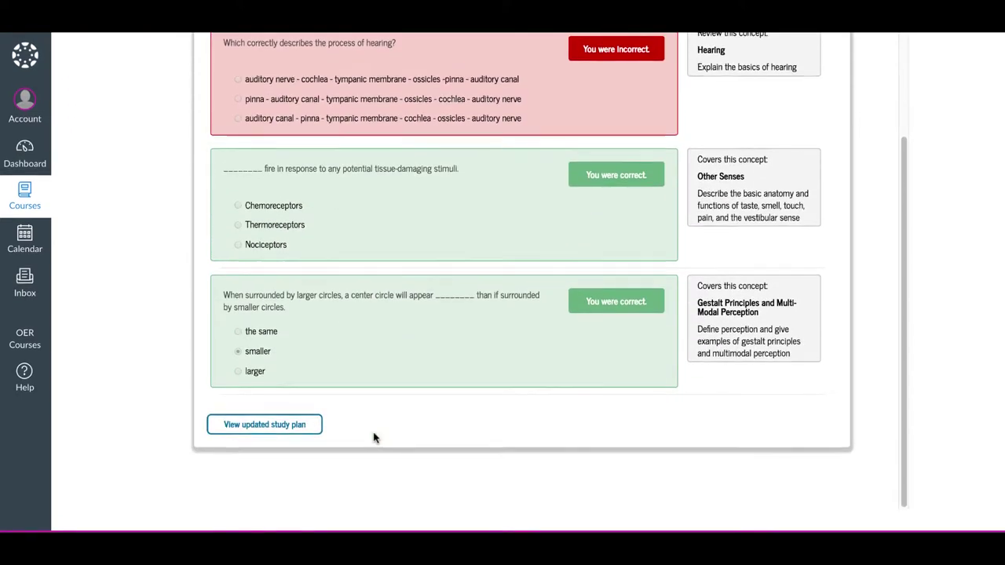
- View the updated study plan and list the Perception unit's six lessons
click(298, 430)
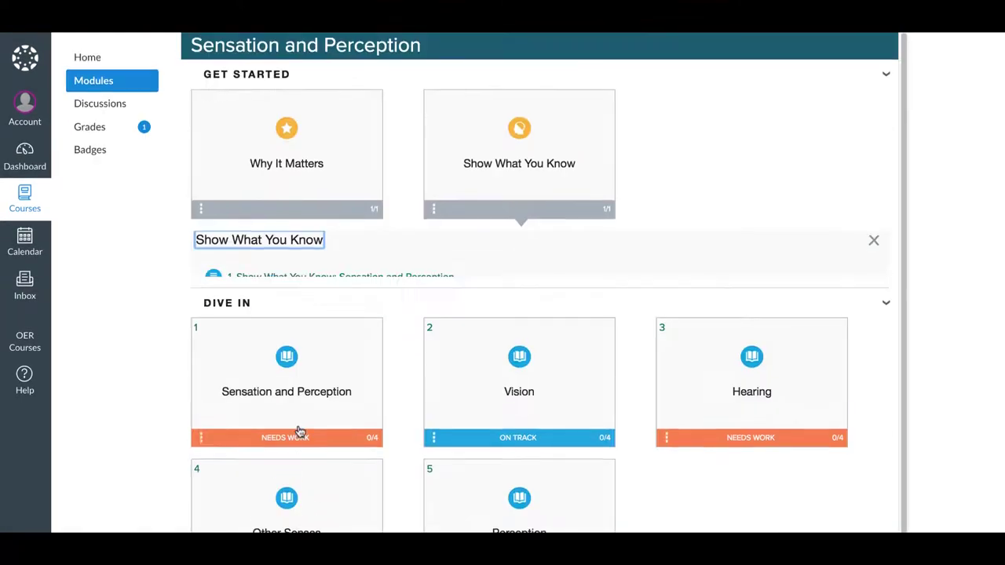
scroll(353, 435, down, 2)
scroll(353, 434, down, 1)
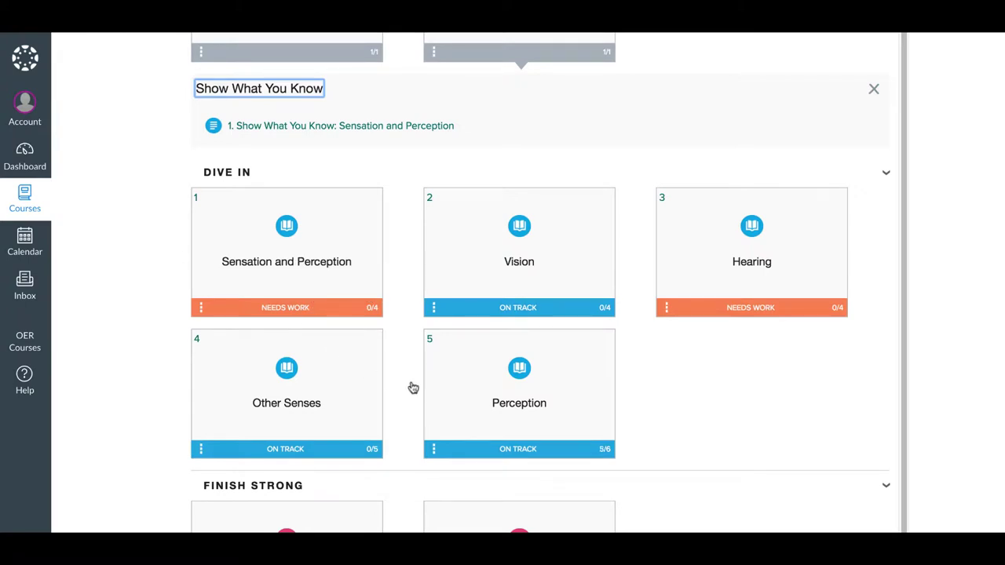
click(460, 385)
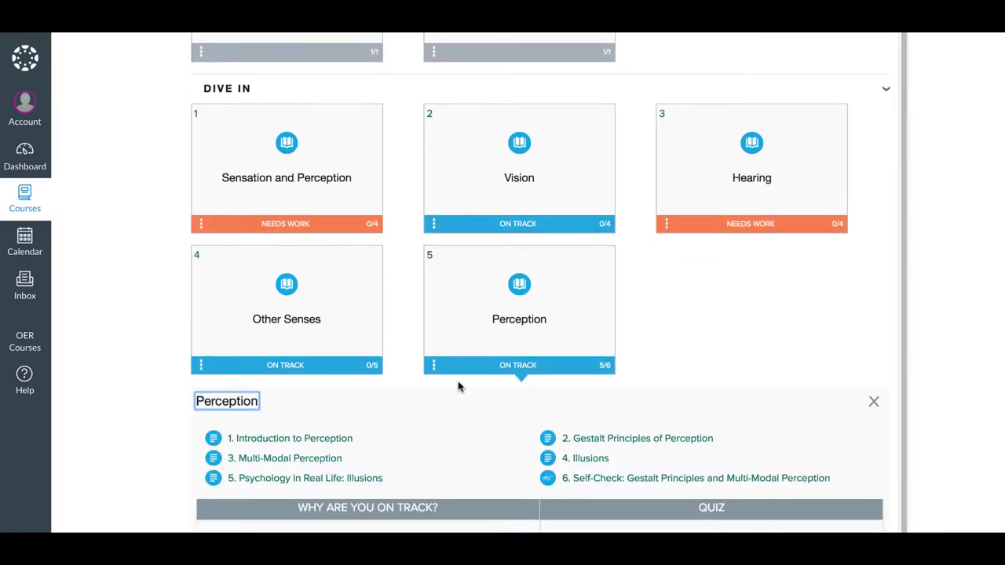
- Open the Multi-Modal Perception lesson and read down to its TRY IT question
click(322, 460)
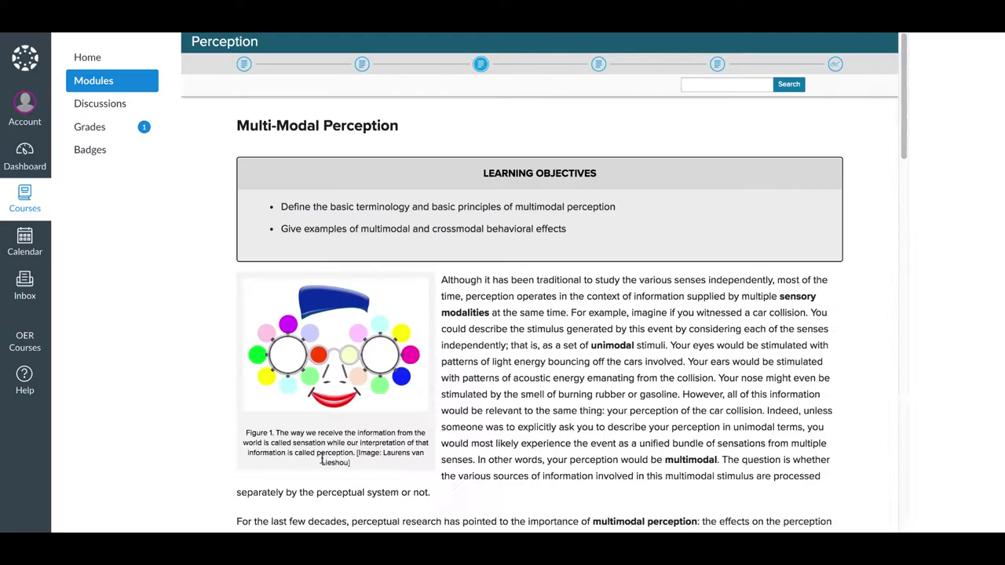
scroll(322, 460, down, 1)
scroll(322, 460, down, 2)
scroll(322, 461, down, 3)
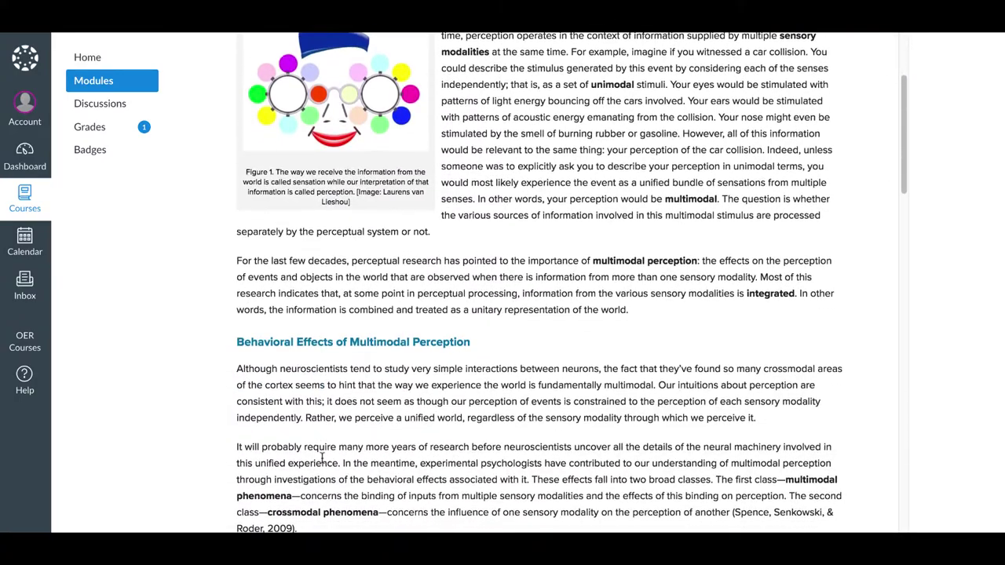
scroll(322, 460, down, 3)
scroll(322, 461, down, 2)
scroll(322, 460, down, 3)
scroll(322, 460, down, 3)
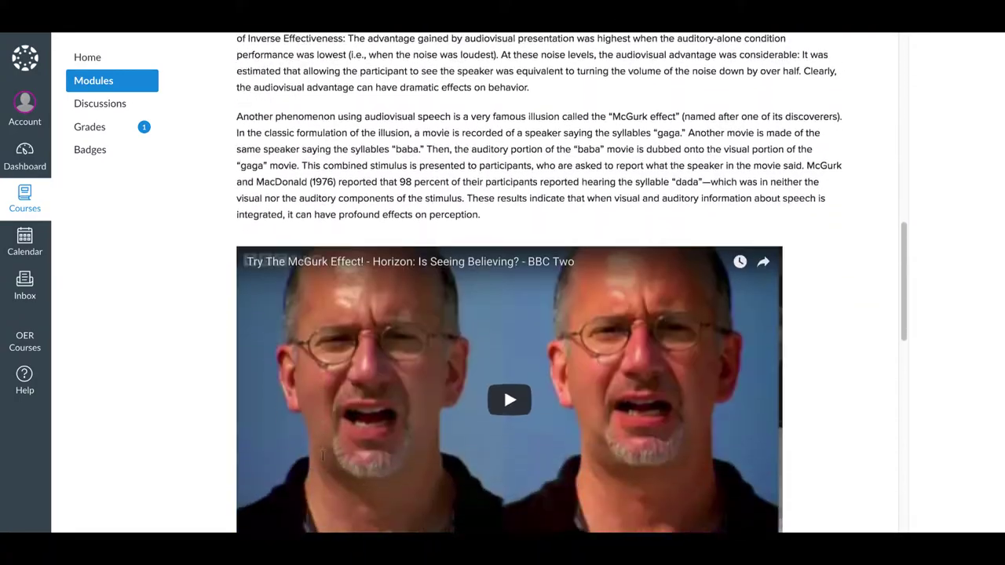
scroll(322, 461, down, 1)
scroll(321, 460, down, 2)
scroll(322, 460, down, 2)
scroll(322, 461, down, 1)
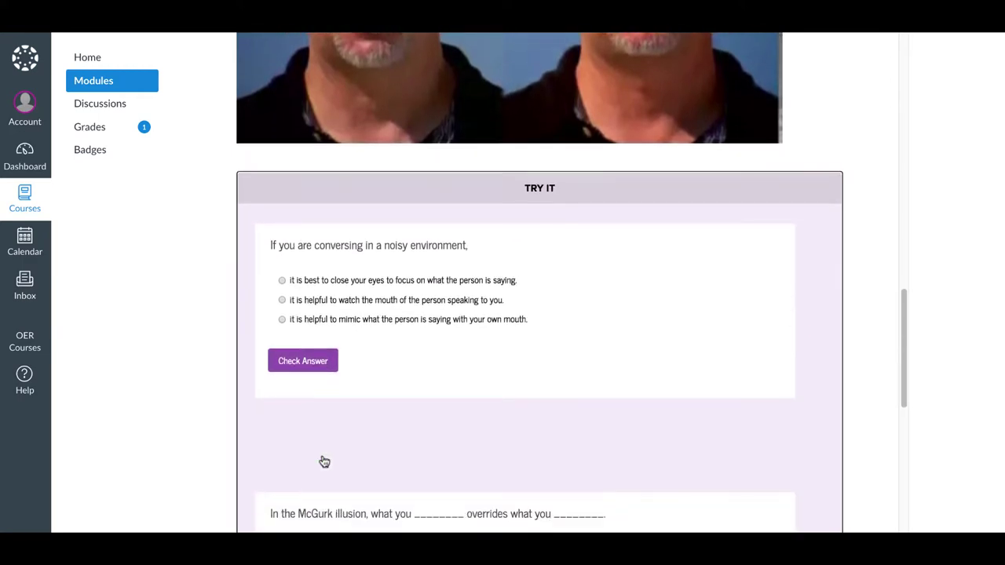
scroll(322, 460, down, 1)
scroll(324, 461, down, 1)
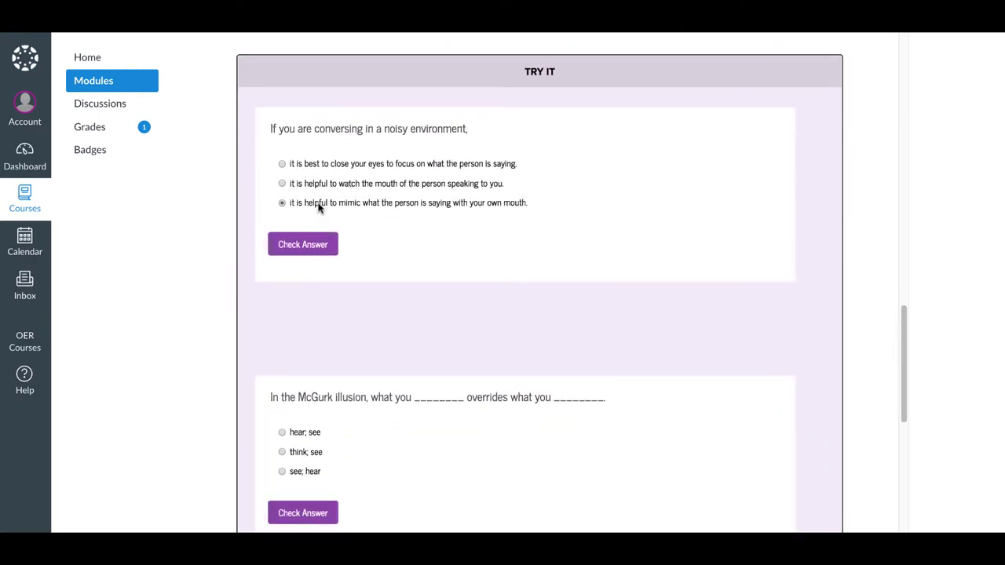
- Check the noisy-environment answer, finish the lesson and continue to the next page
click(298, 238)
scroll(328, 307, down, 2)
scroll(328, 307, down, 2)
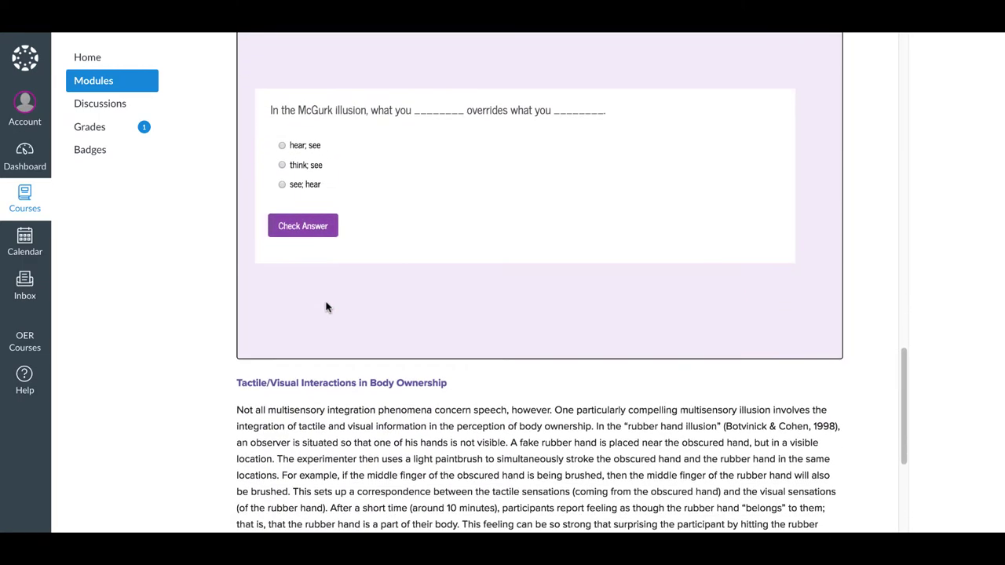
scroll(328, 307, down, 3)
scroll(327, 307, down, 2)
scroll(327, 308, down, 3)
scroll(327, 307, down, 1)
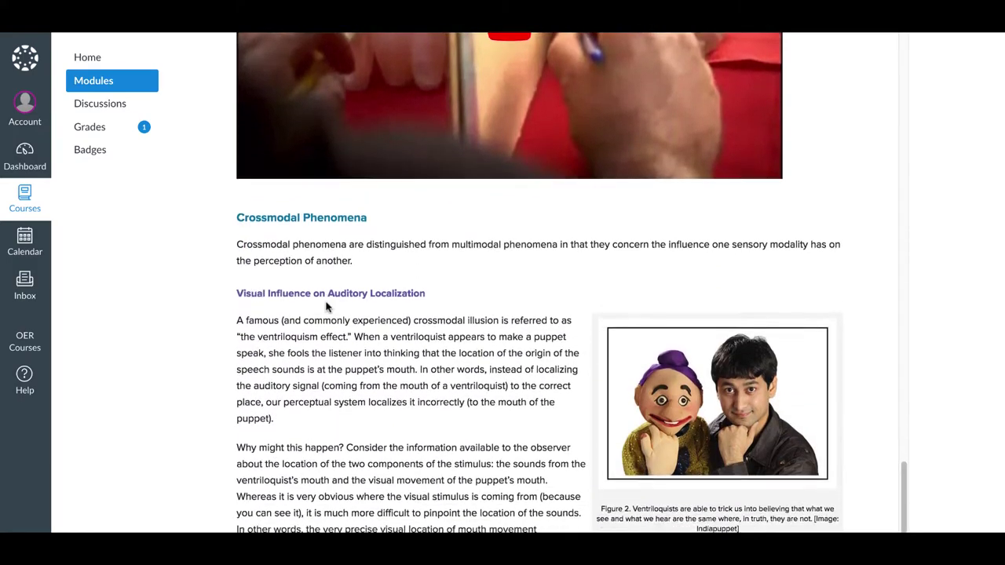
scroll(327, 308, down, 3)
scroll(327, 307, down, 3)
scroll(328, 307, down, 3)
scroll(327, 308, down, 2)
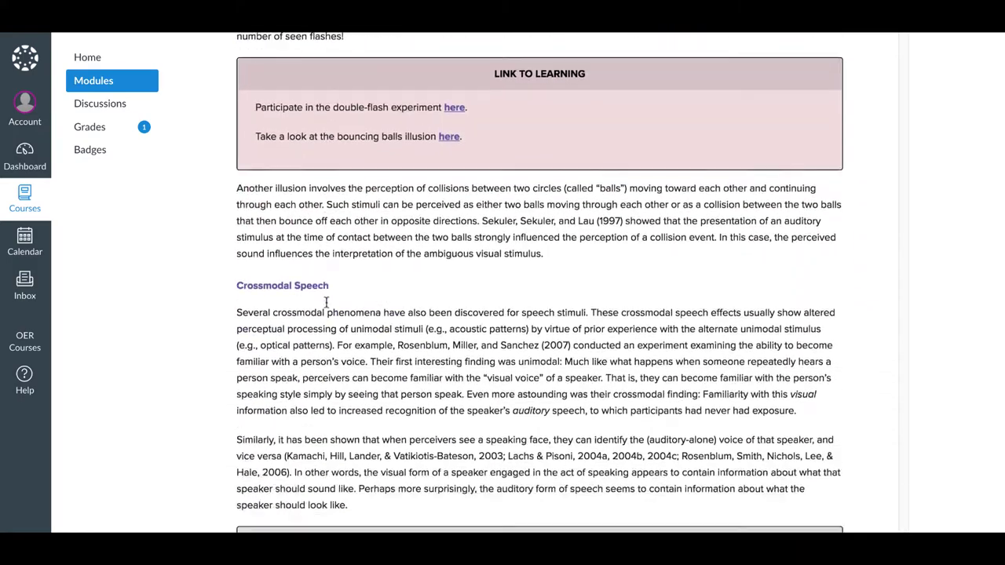
scroll(327, 308, down, 2)
scroll(328, 307, down, 4)
scroll(327, 307, down, 2)
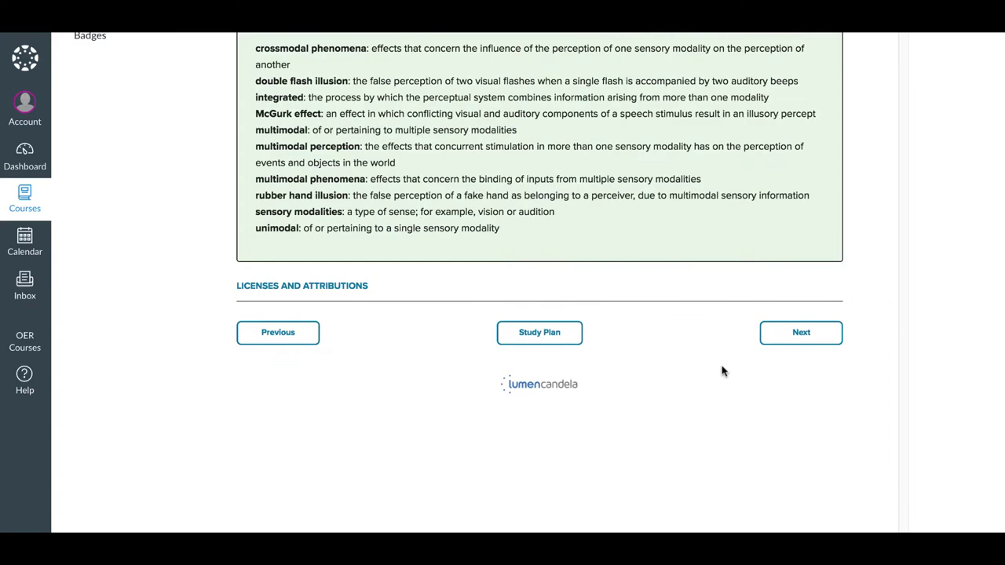
click(801, 332)
- Verify the left circle's diameter in the Ebbinghaus illusion activity
scroll(561, 318, down, 2)
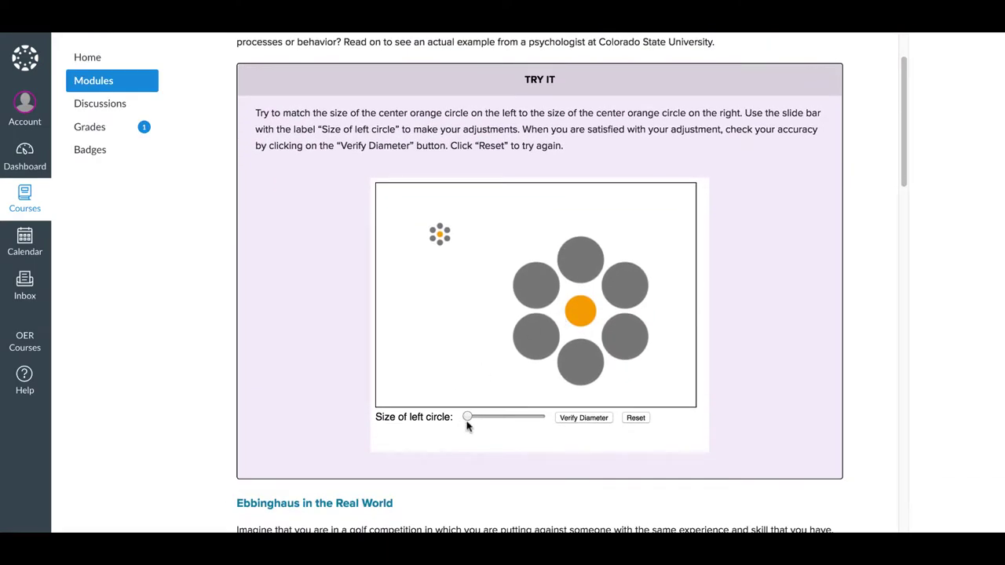
click(594, 418)
scroll(594, 419, down, 1)
- Read the Illusions page down to its final golf-putting note and navigation buttons
scroll(594, 419, down, 4)
scroll(594, 419, down, 2)
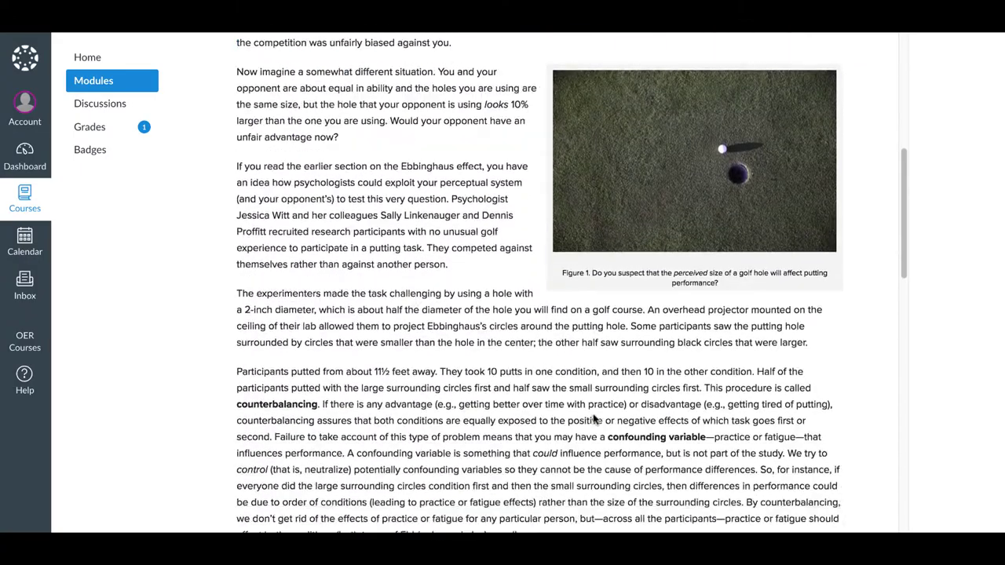
scroll(595, 420, down, 5)
scroll(595, 419, down, 2)
scroll(596, 412, down, 2)
scroll(601, 403, down, 4)
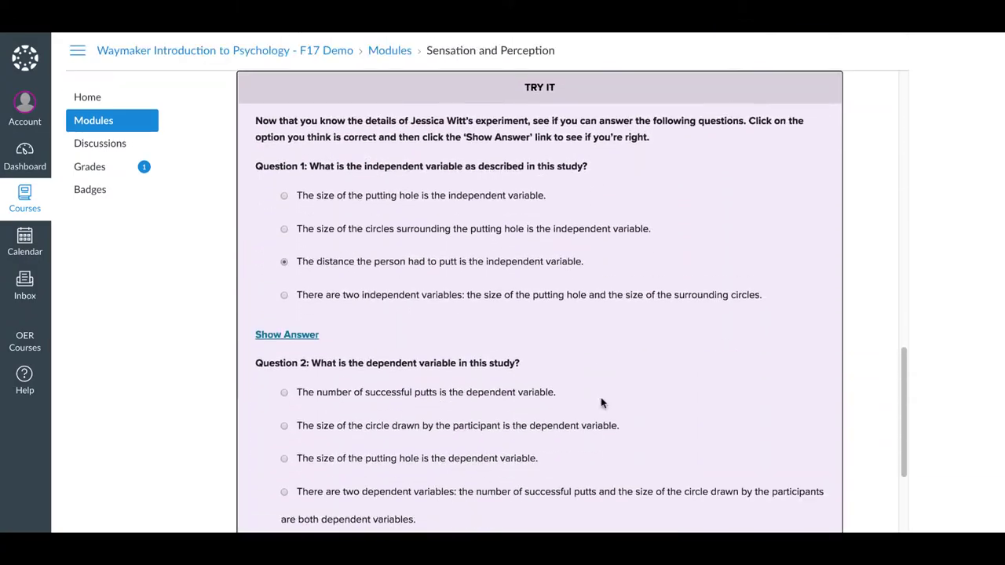
scroll(601, 402, down, 5)
scroll(602, 402, down, 5)
scroll(601, 403, down, 4)
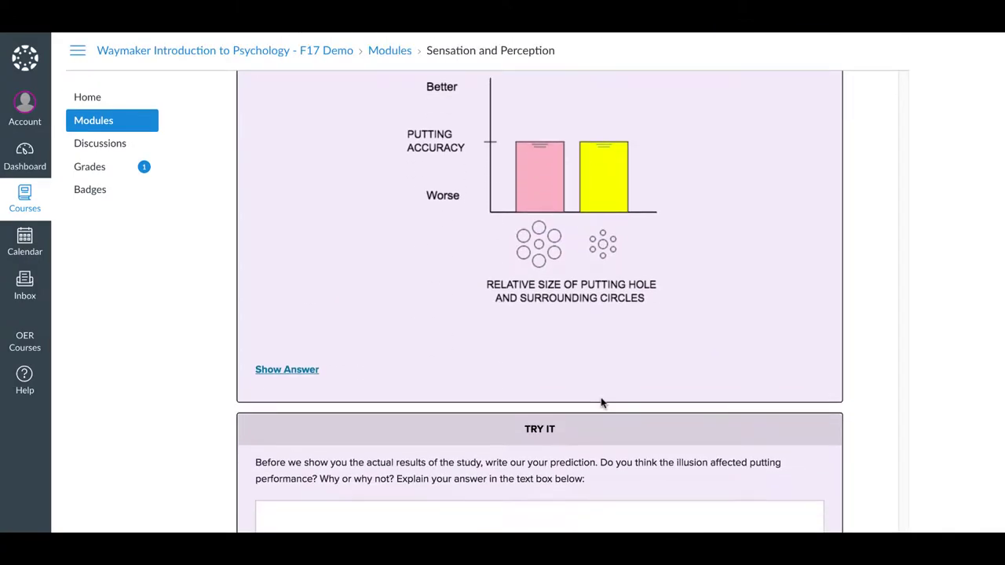
scroll(602, 403, down, 5)
scroll(602, 401, down, 5)
scroll(602, 403, down, 2)
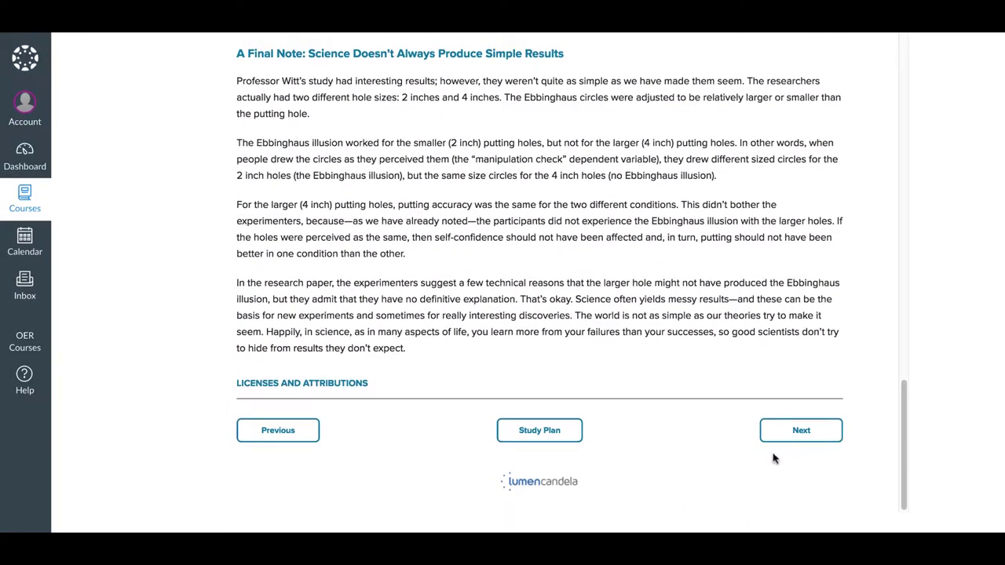
- Answer the self-check with Gestalt, crossmodal relationship and smaller, rating confidence, then view results
click(778, 439)
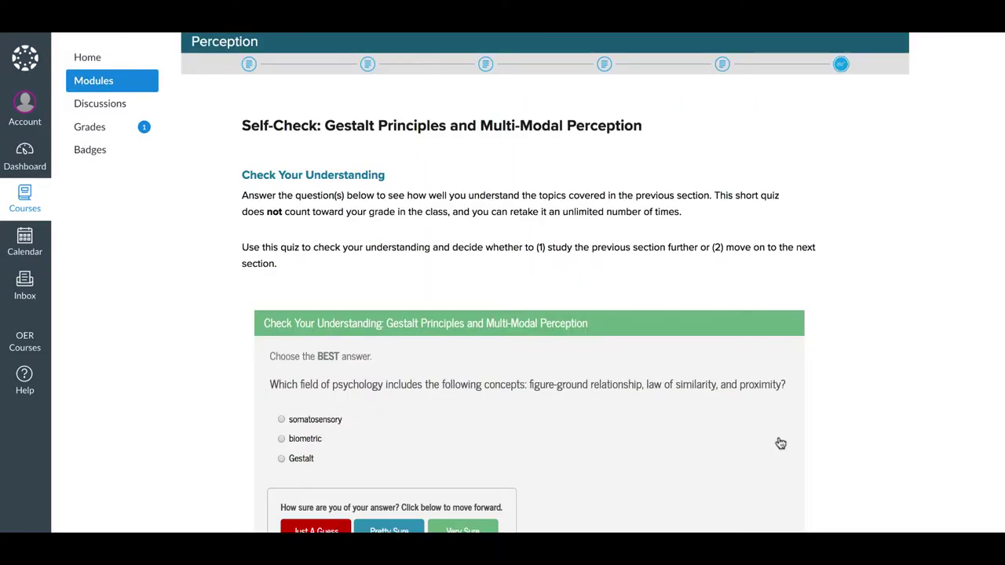
scroll(647, 405, down, 2)
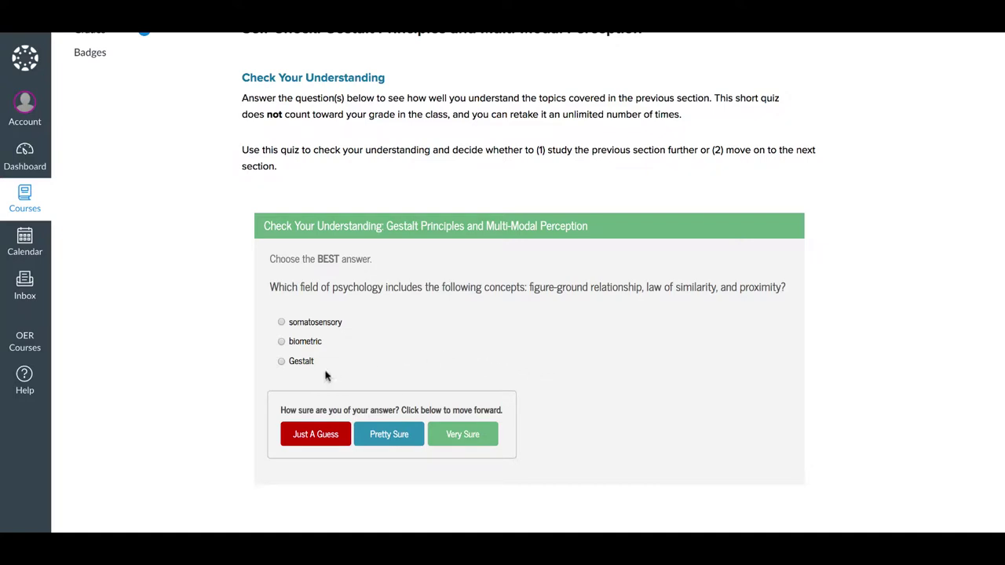
click(282, 362)
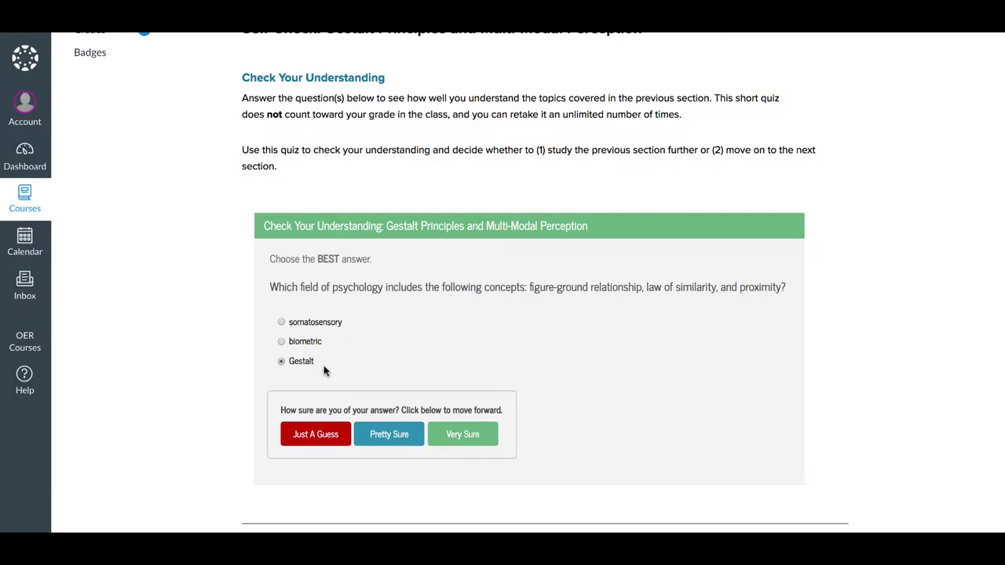
click(400, 440)
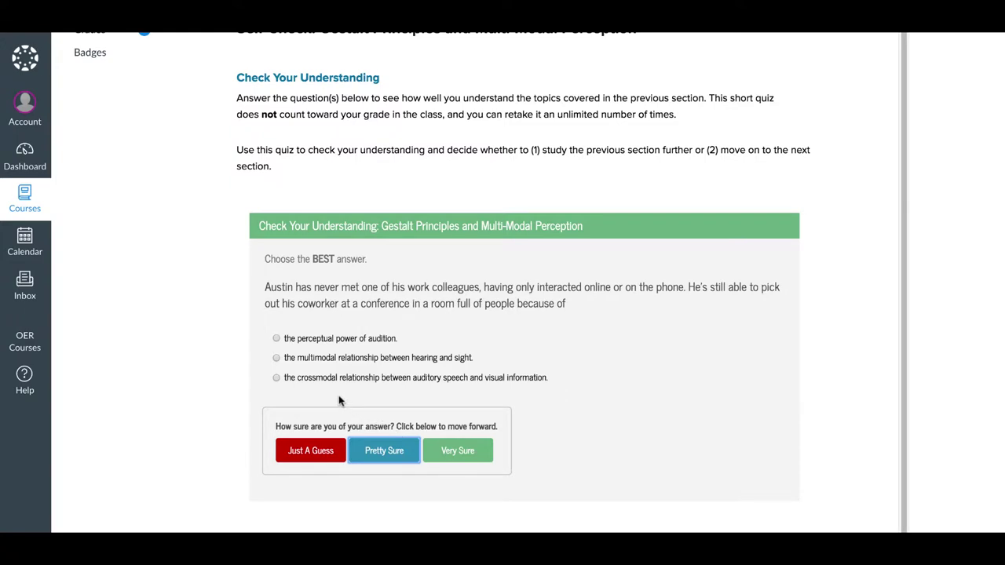
click(276, 377)
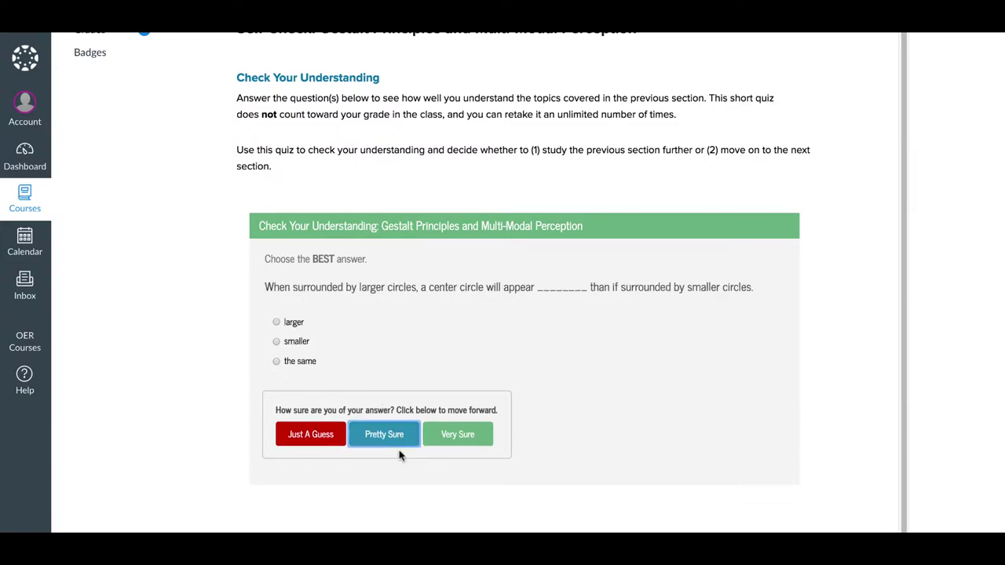
click(305, 343)
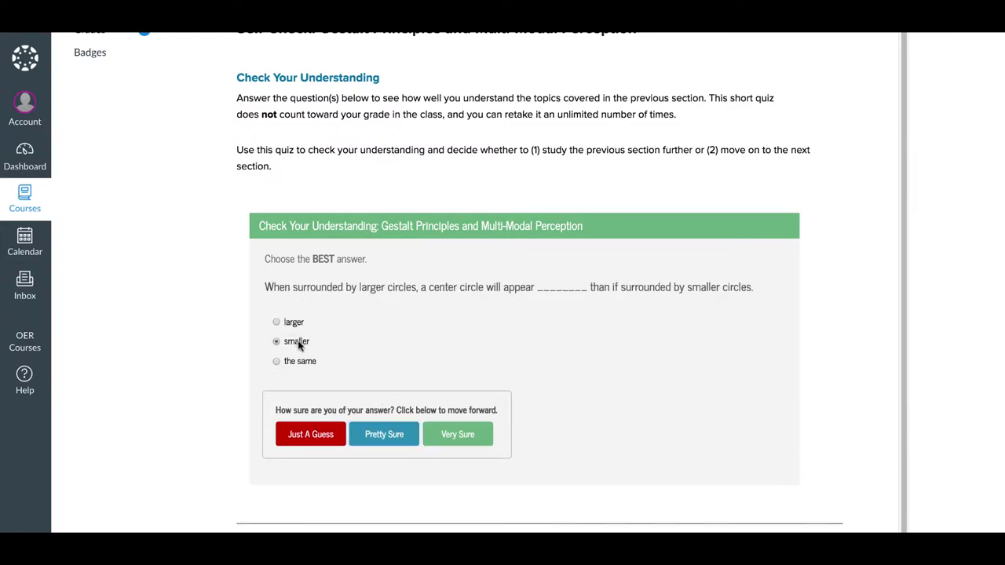
click(392, 432)
scroll(463, 445, down, 2)
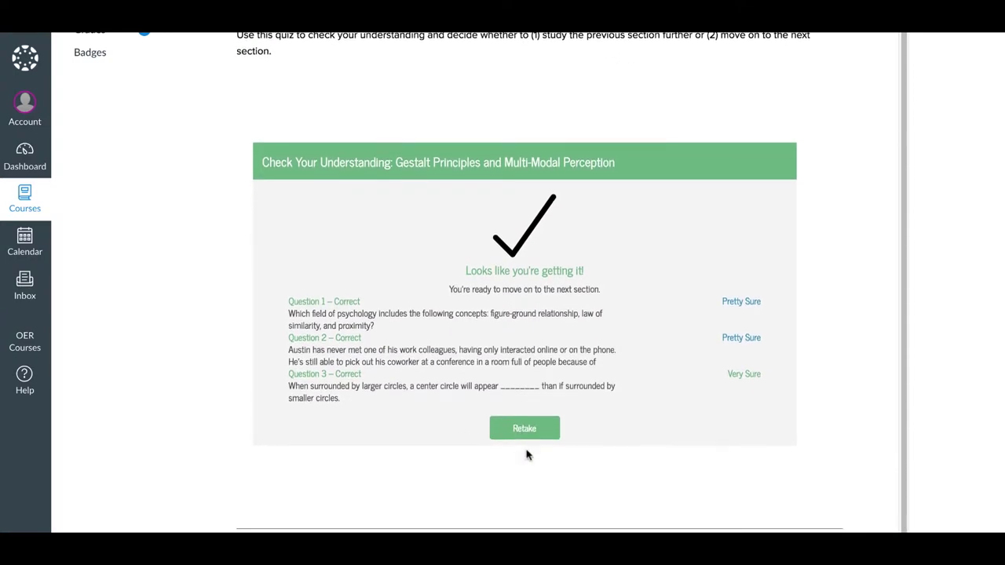
scroll(528, 454, down, 2)
- Return to the study plan and open the first Sensation and Perception quiz attempt
click(533, 436)
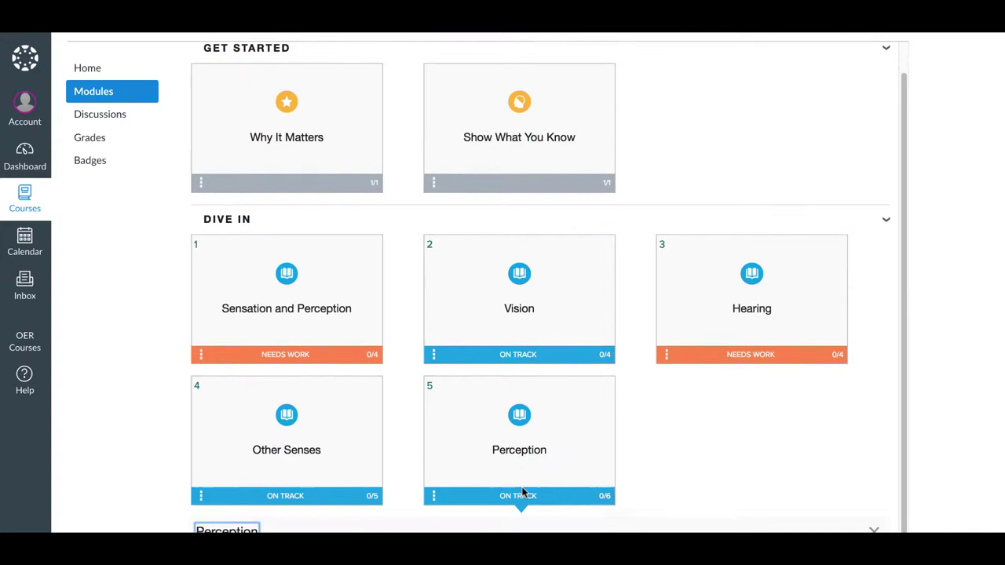
click(521, 453)
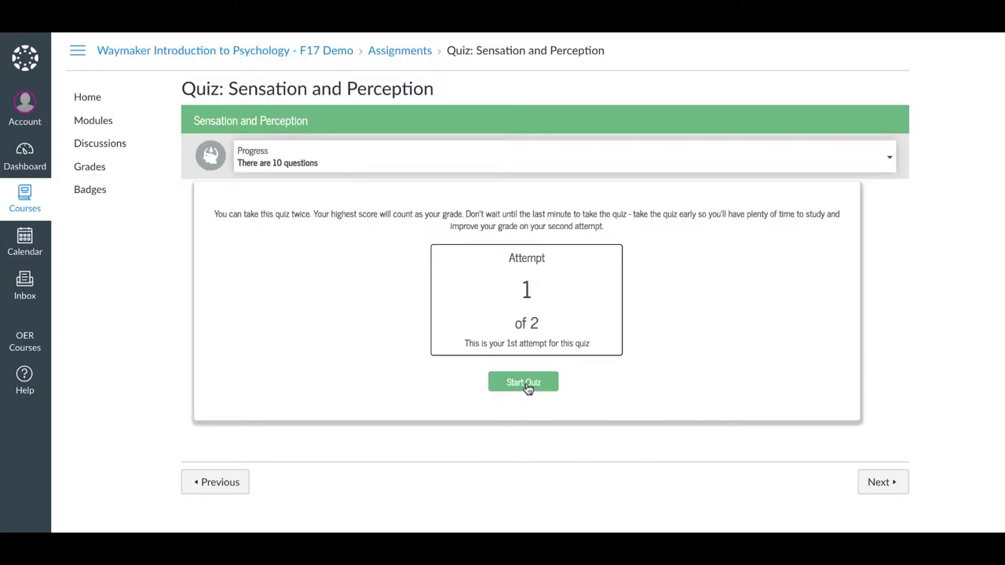
click(526, 384)
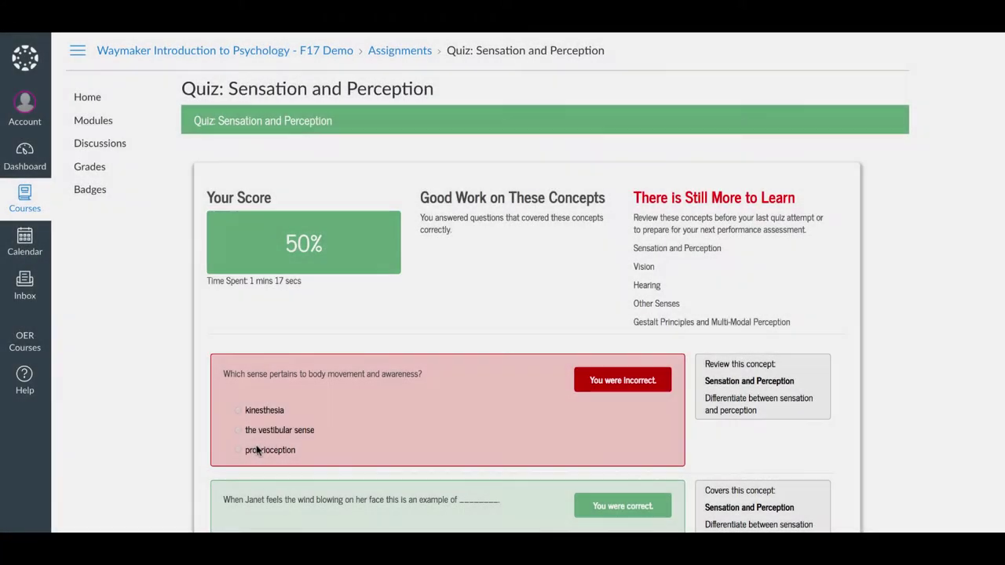
- Review the Sensation and Perception quiz attempt showing its 50% score
scroll(256, 450, down, 1)
scroll(256, 450, down, 3)
scroll(256, 447, down, 3)
scroll(256, 446, down, 5)
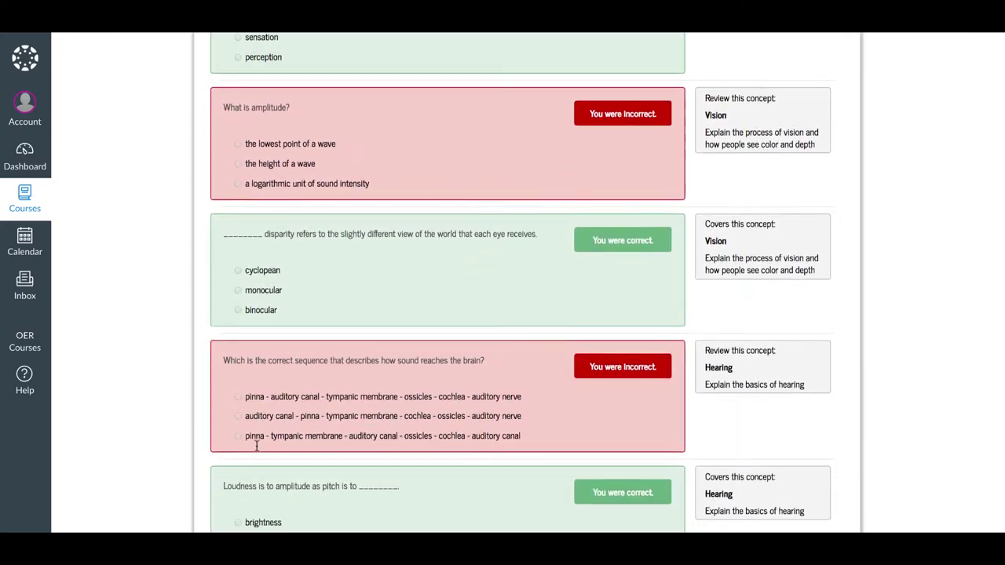
scroll(256, 446, down, 5)
scroll(256, 447, down, 5)
scroll(256, 448, down, 5)
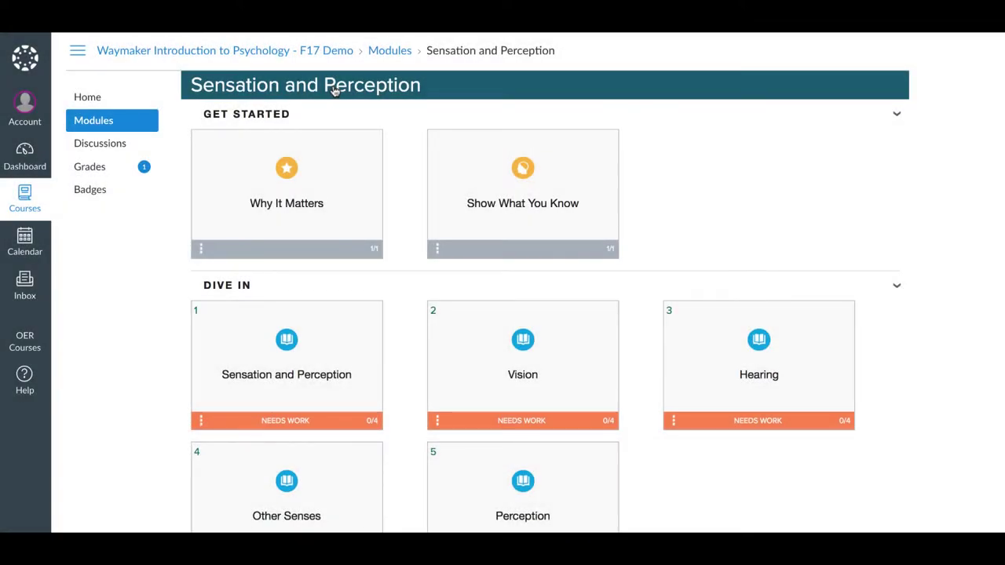
scroll(334, 92, down, 2)
scroll(335, 92, down, 1)
scroll(334, 92, down, 2)
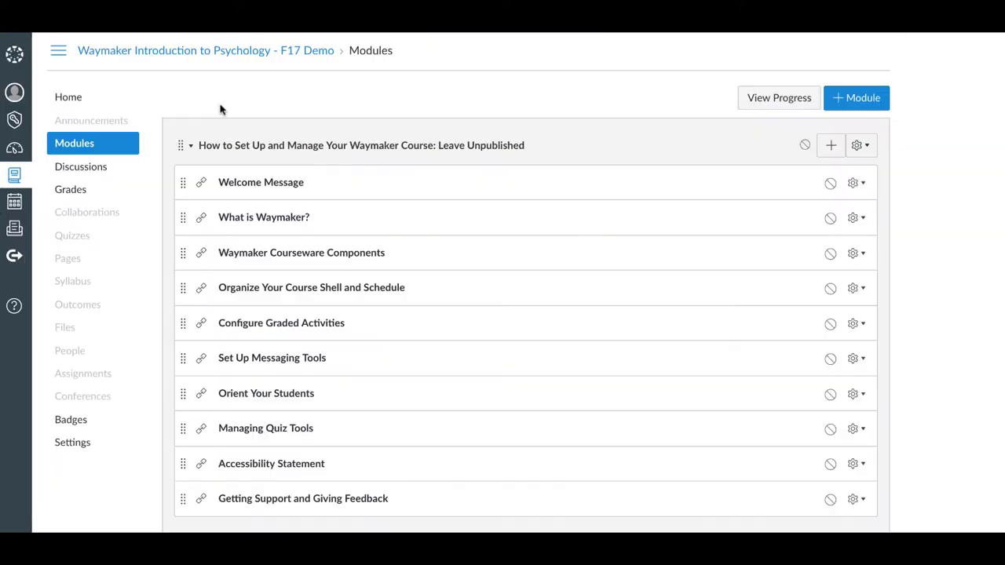
- Go down to Faculty Resources and open Waymaker Faculty Tools
scroll(224, 197, down, 2)
scroll(225, 197, down, 2)
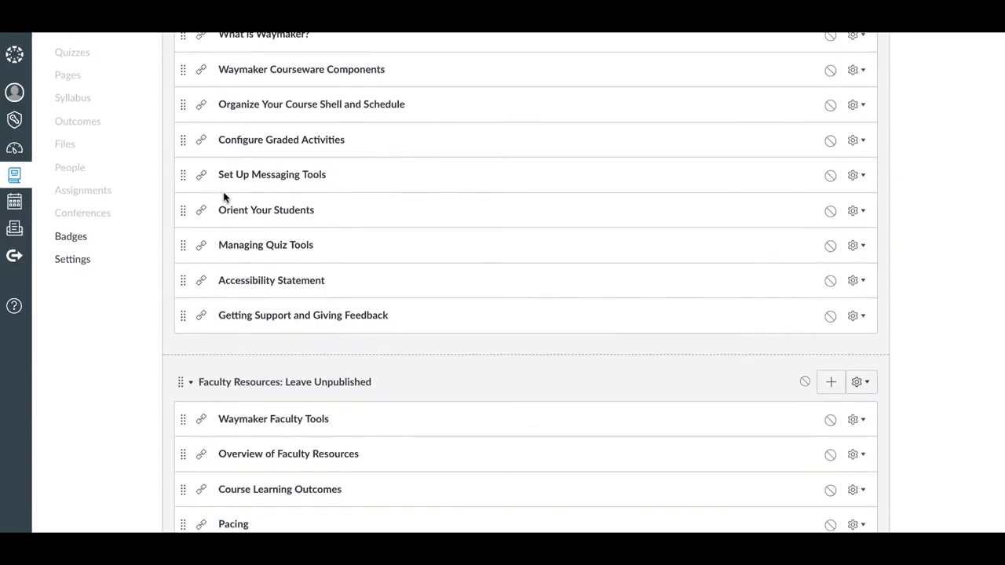
scroll(224, 198, down, 1)
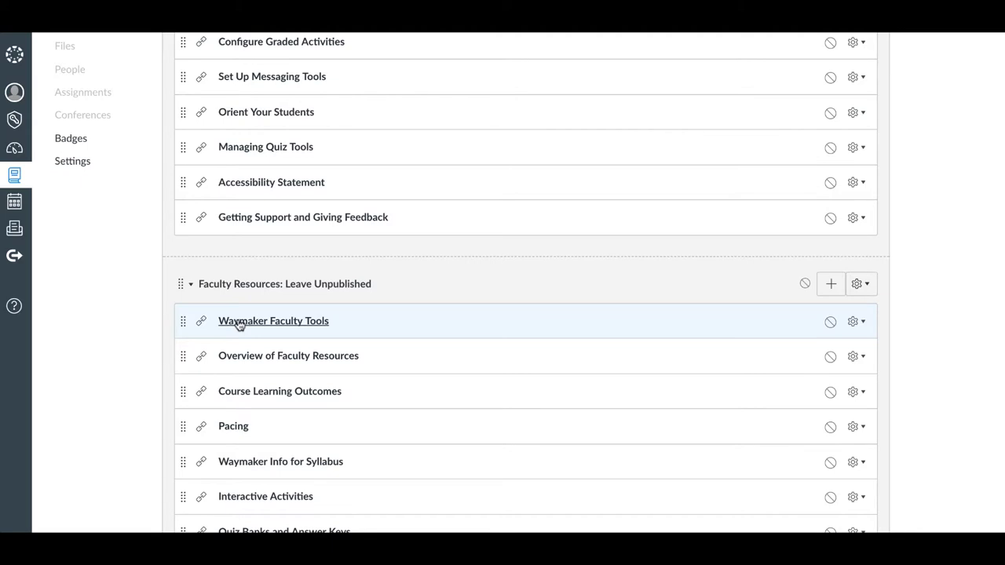
click(239, 324)
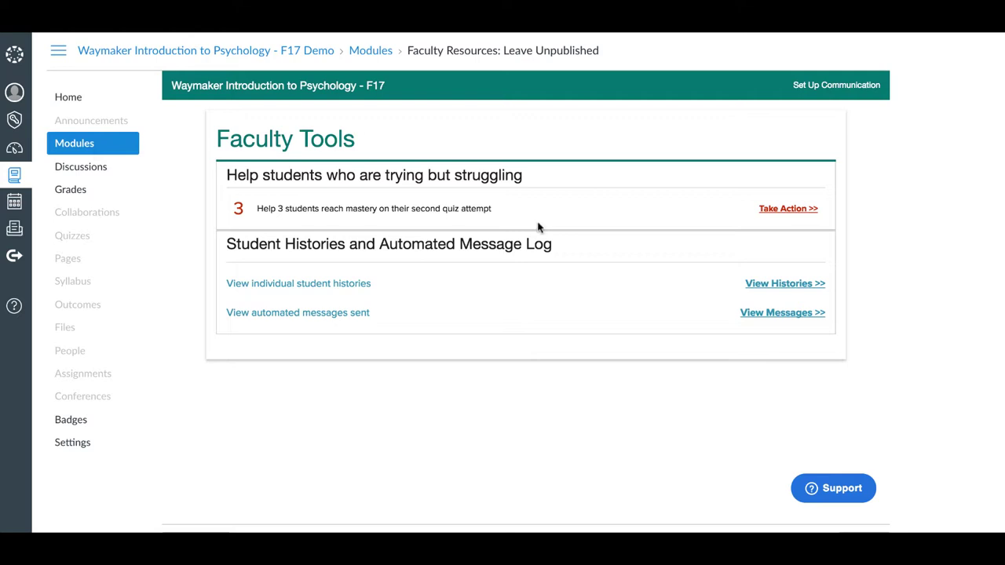
- Review the first struggling student's missed outcomes and the drafted help message
click(765, 211)
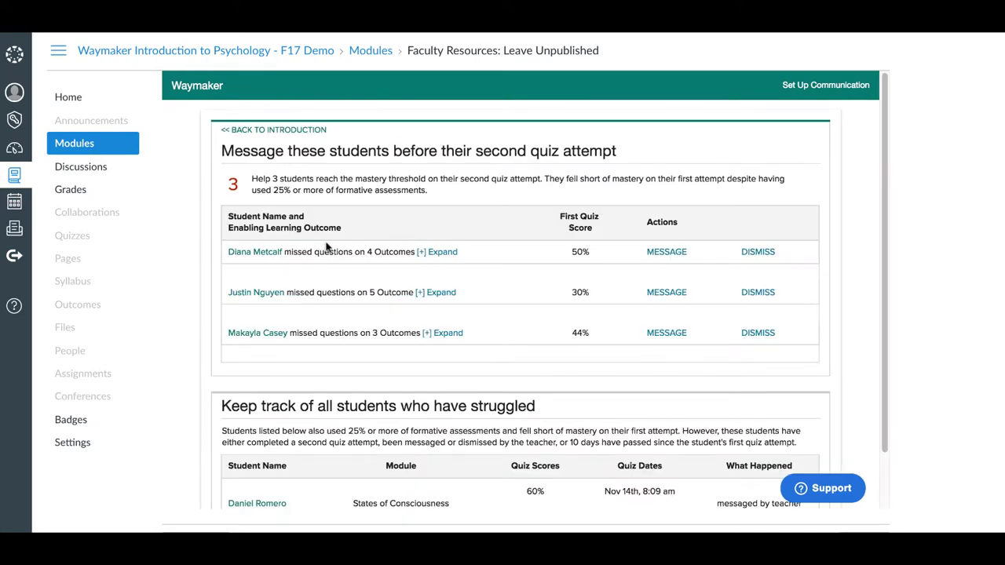
click(421, 253)
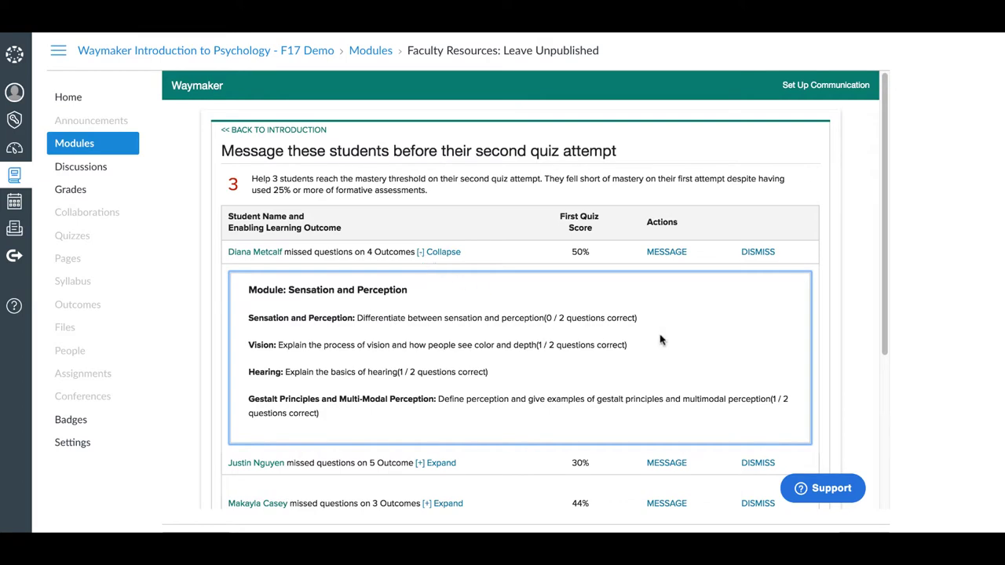
click(668, 253)
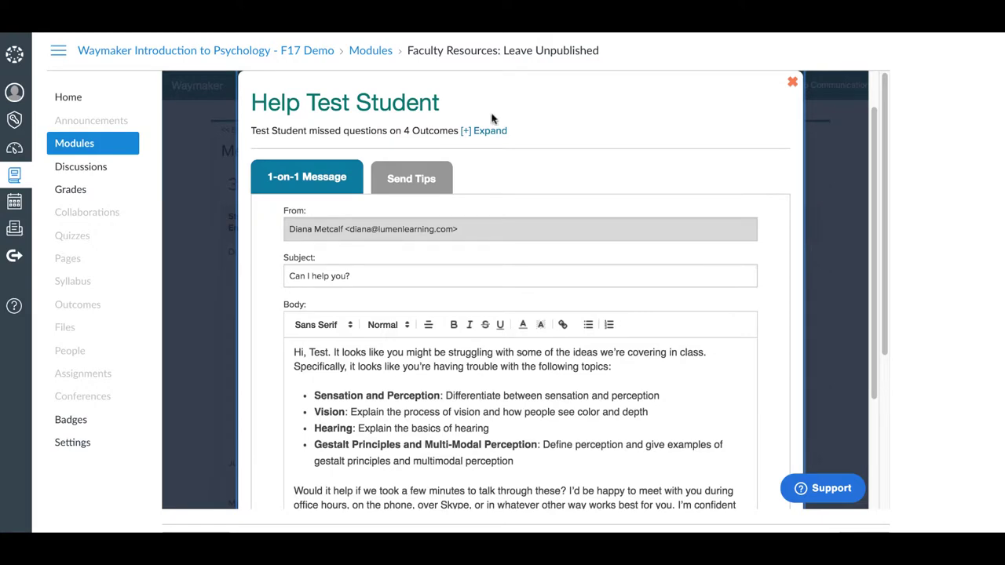
click(471, 132)
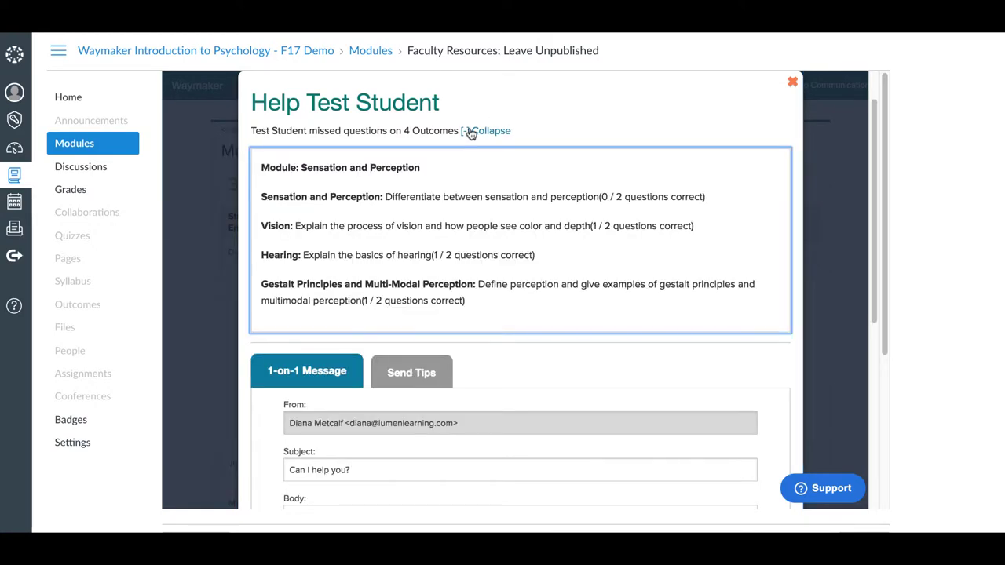
scroll(514, 298, down, 2)
scroll(514, 298, down, 2)
scroll(514, 298, down, 1)
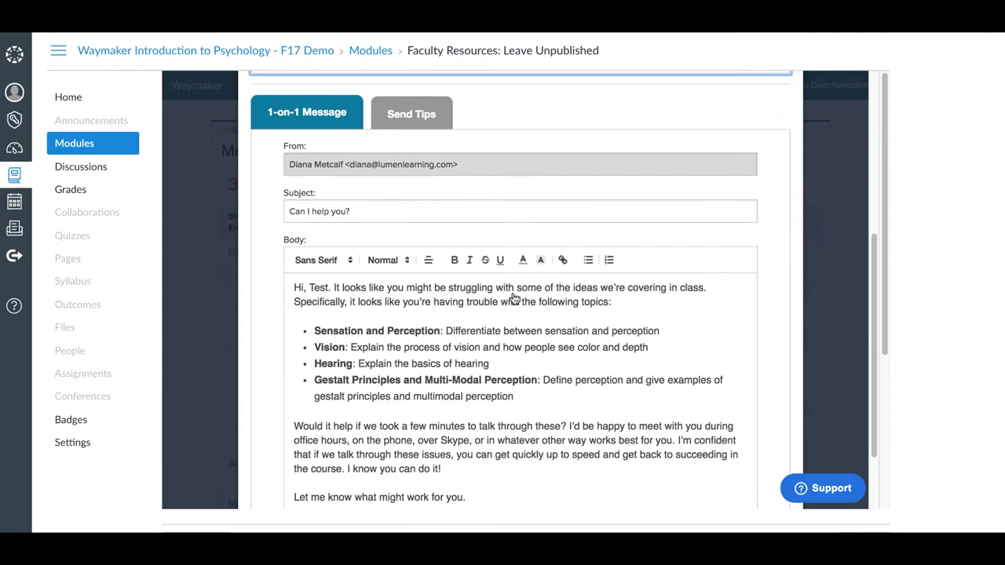
scroll(513, 299, down, 1)
scroll(714, 482, down, 1)
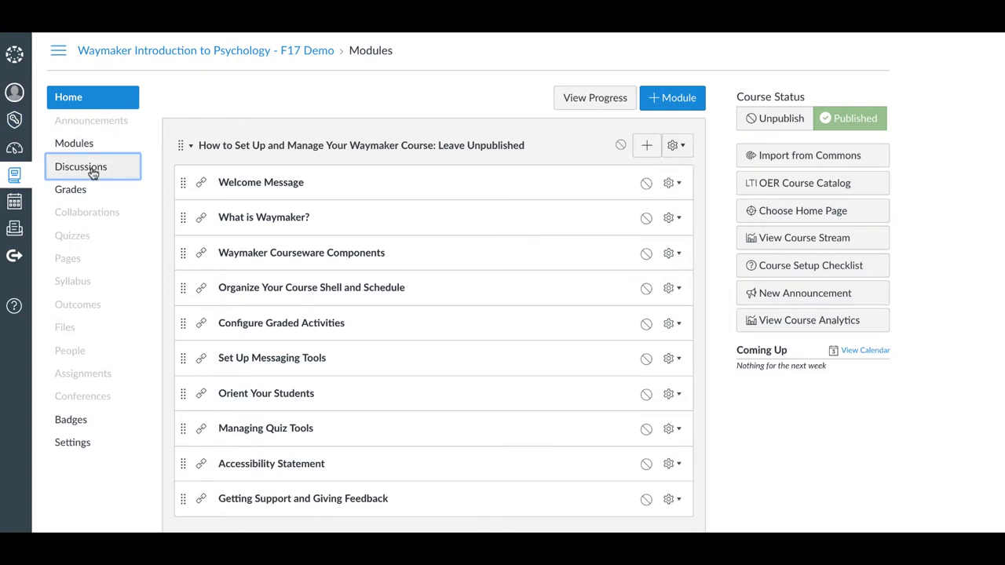
- View the Role of Business study plan in Brightspace and Psychological Foundations in Blackboard
click(94, 174)
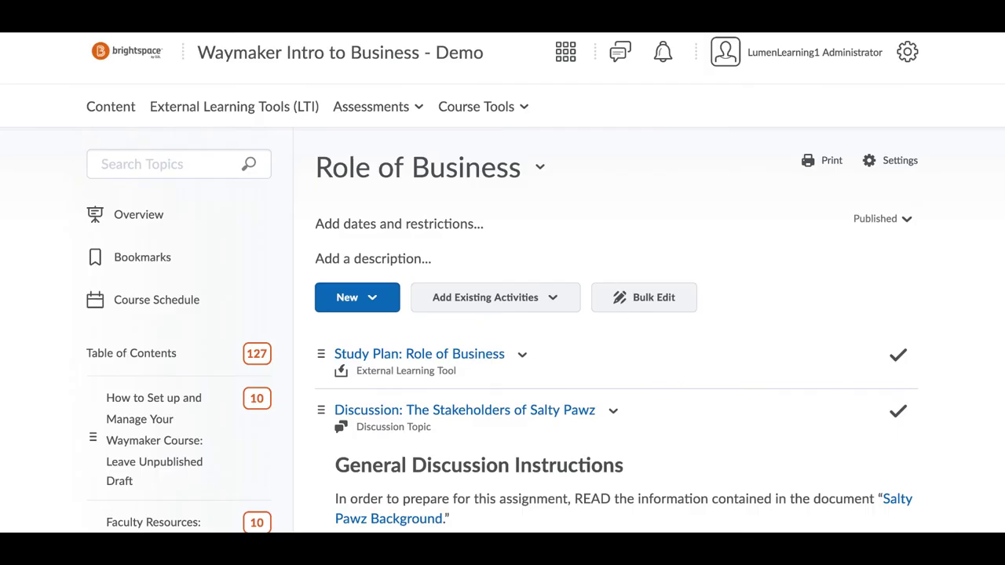
click(364, 352)
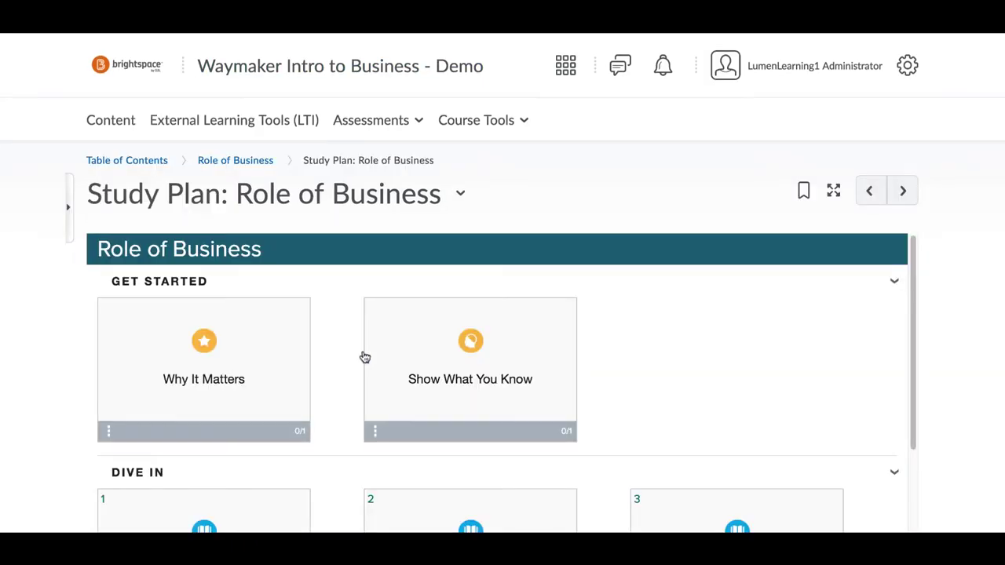
scroll(365, 357, down, 2)
scroll(362, 356, down, 3)
scroll(361, 354, down, 5)
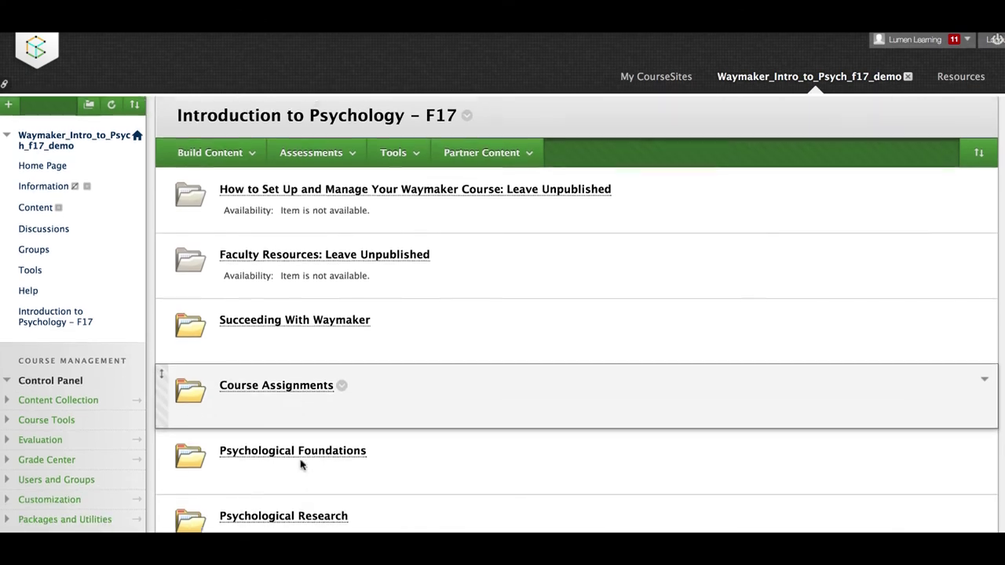
scroll(301, 465, down, 1)
click(299, 419)
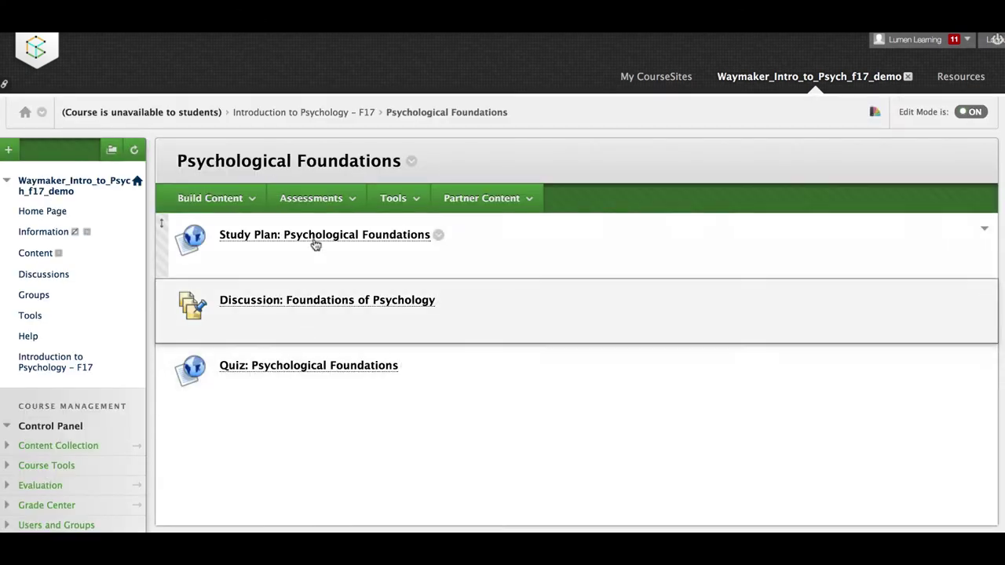
click(319, 236)
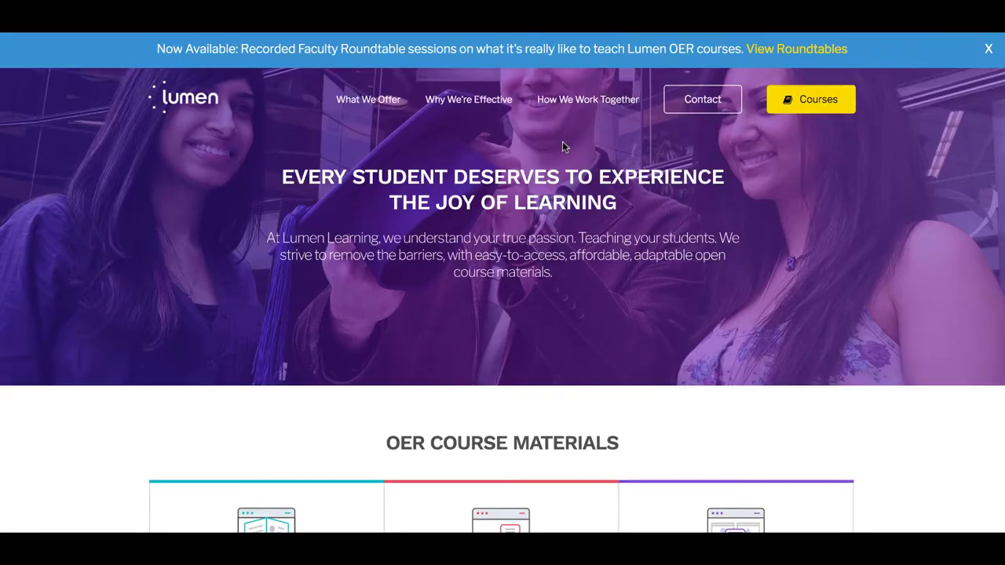
- Open Waymaker from the Lumen homepage's OER Course Materials and view its video and resources
scroll(562, 142, down, 3)
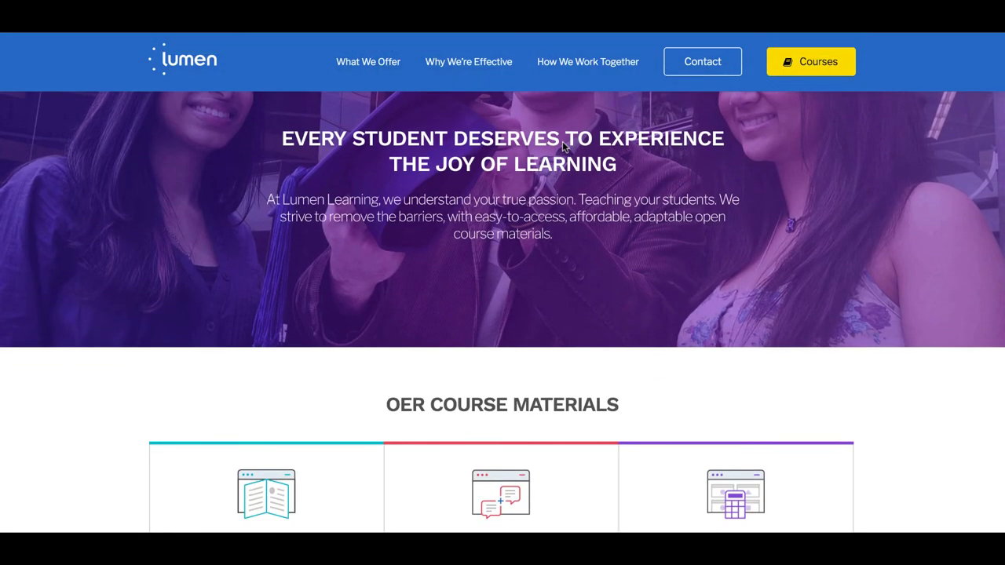
scroll(562, 146, down, 1)
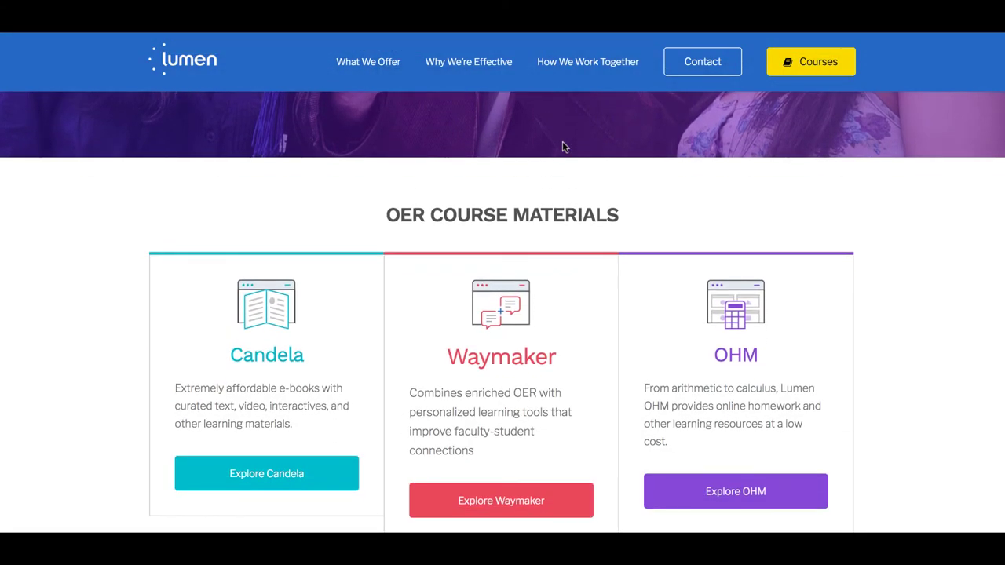
scroll(562, 146, down, 2)
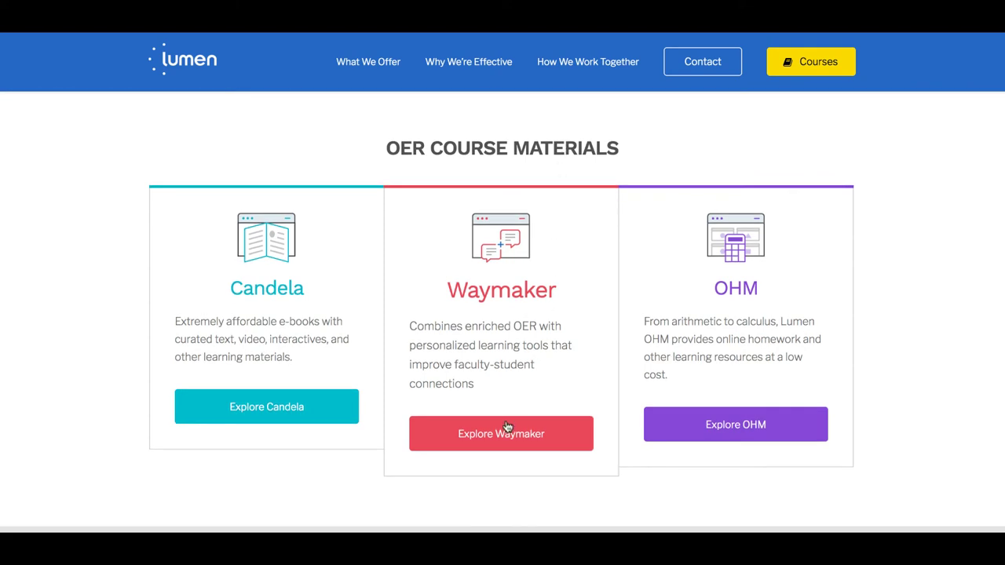
click(502, 427)
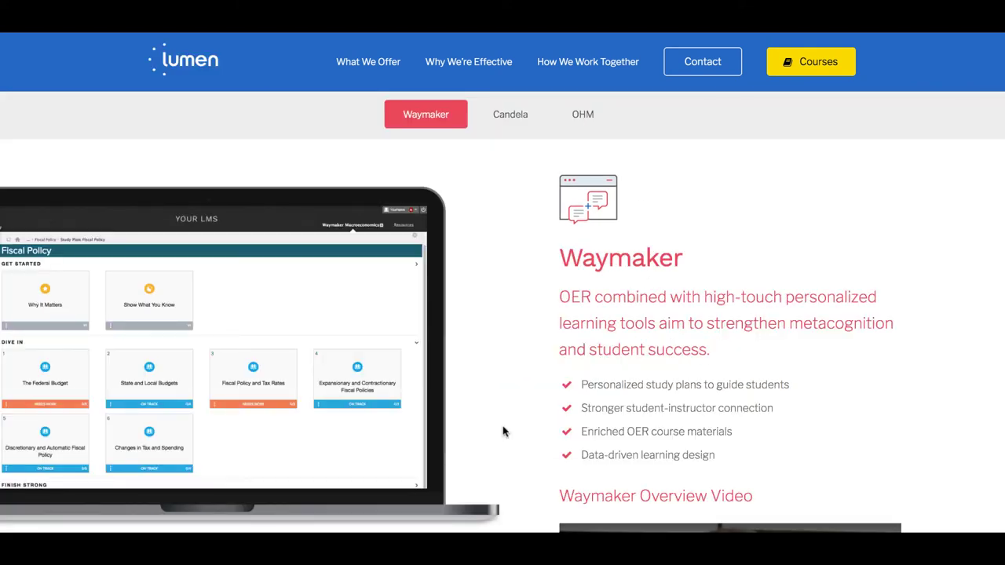
scroll(504, 430, down, 5)
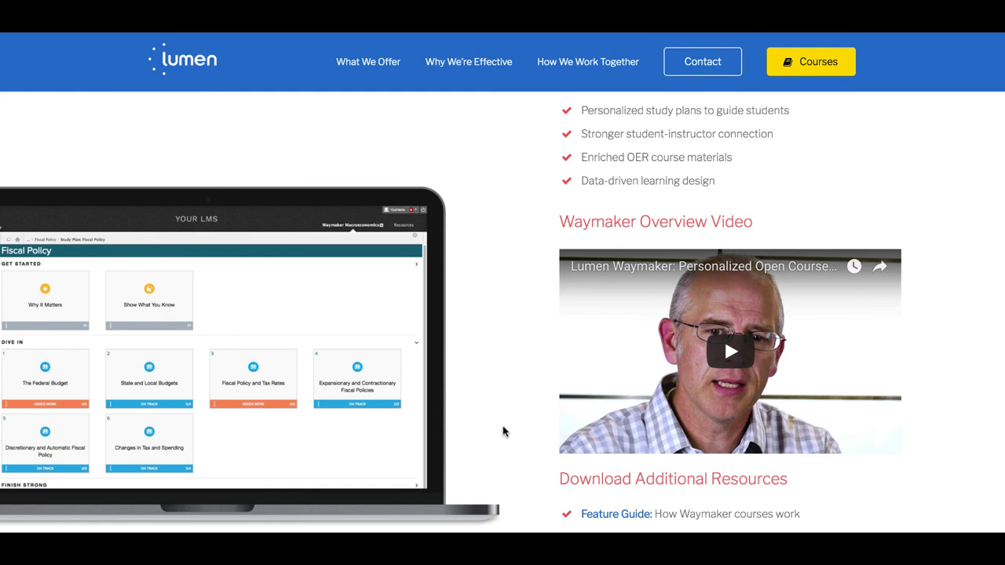
scroll(504, 430, down, 3)
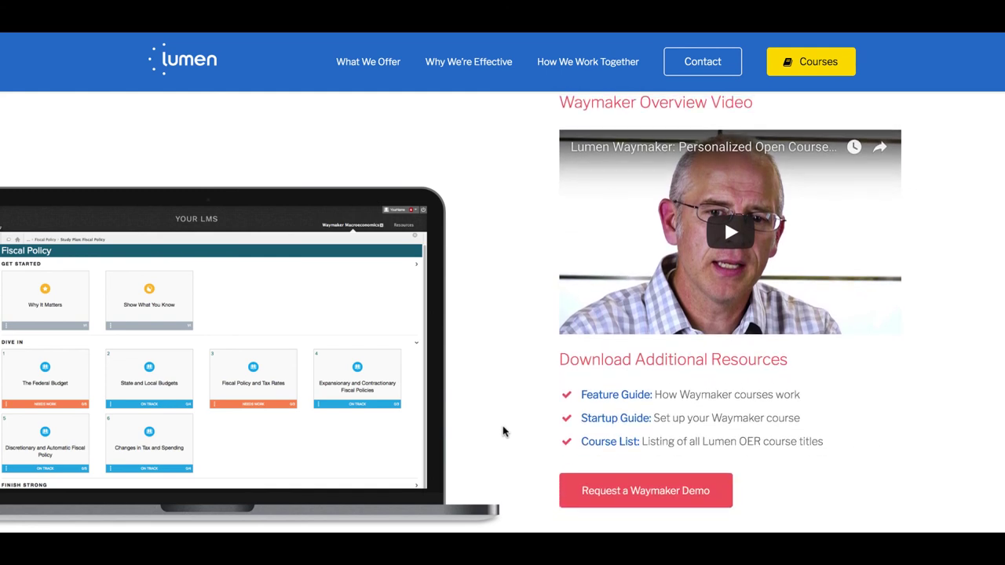